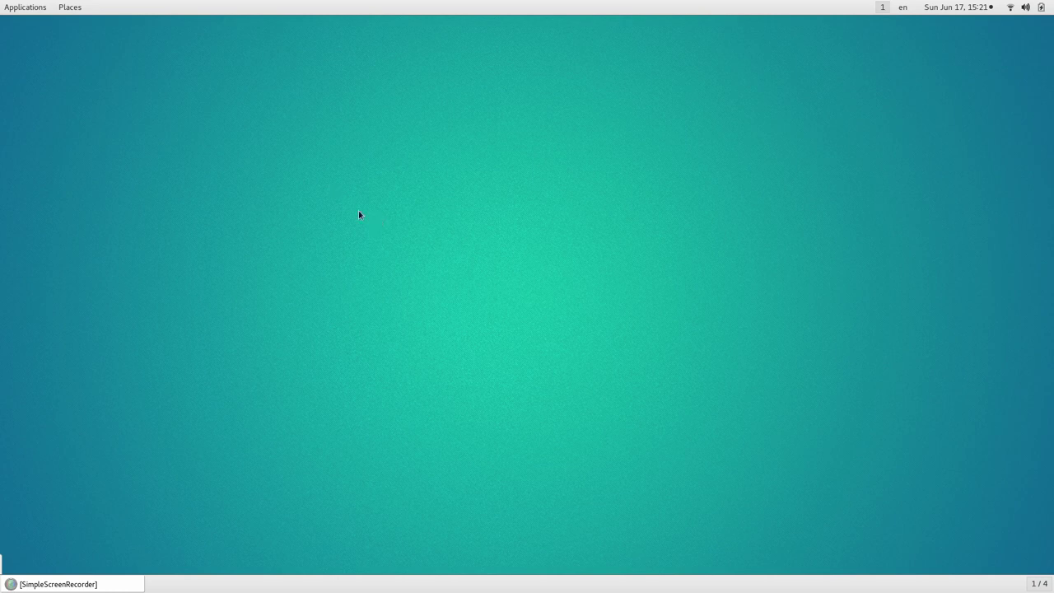
Launch a second SimpleScreenRecorder instance, minimize the window of the running recording, and move the new welcome window into clear view
{"action": "left_click", "coordinate": [113, 585]}
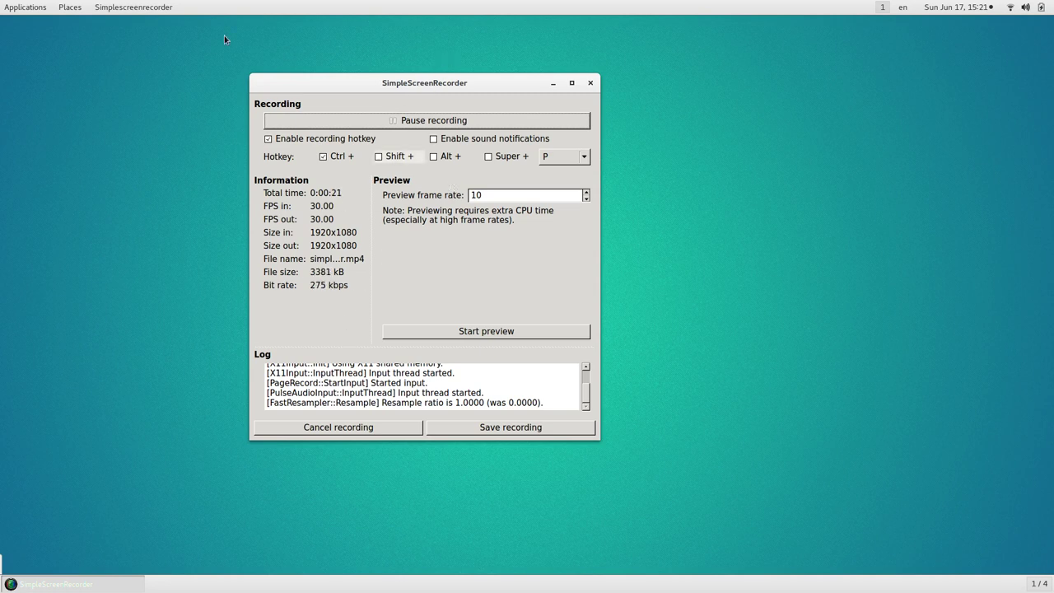
{"action": "mouse_move", "coordinate": [0, 0]}
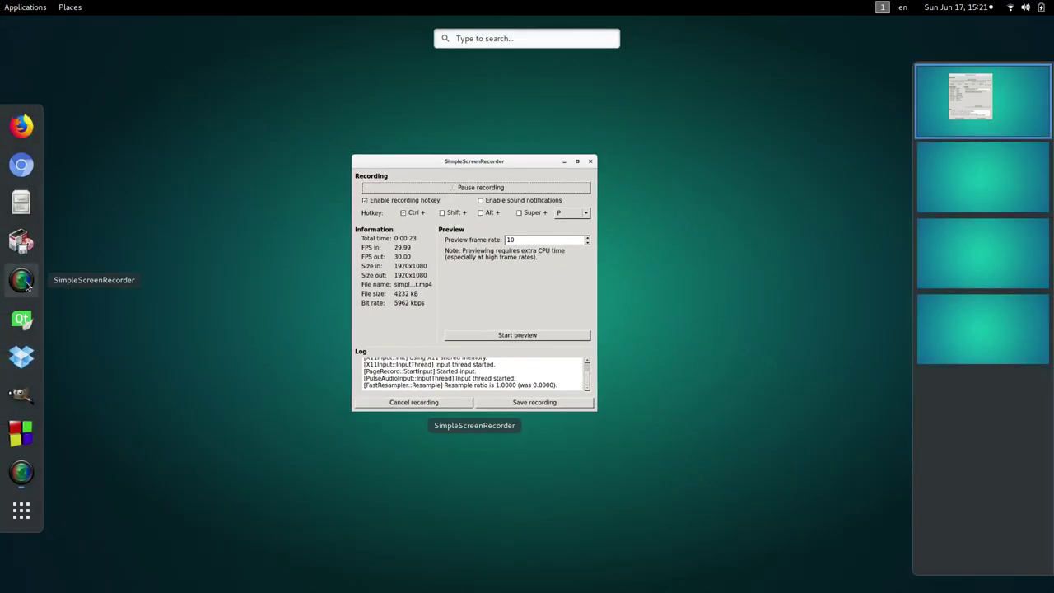
{"action": "left_click", "coordinate": [22, 281]}
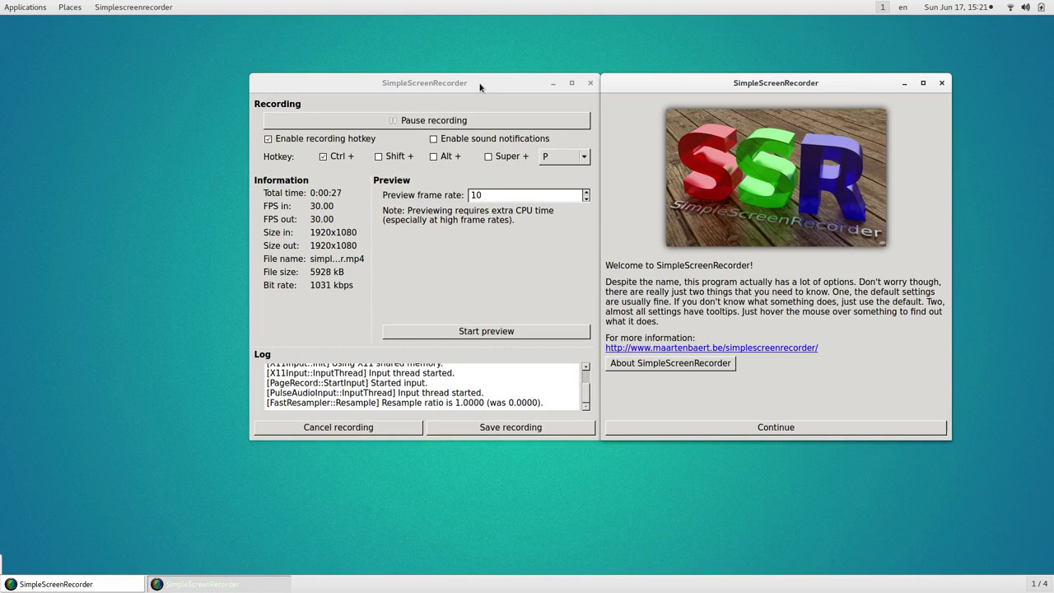
{"action": "left_click_drag", "start_coordinate": [481, 87], "coordinate": [327, 87]}
{"action": "left_click_drag", "start_coordinate": [643, 85], "coordinate": [549, 85]}
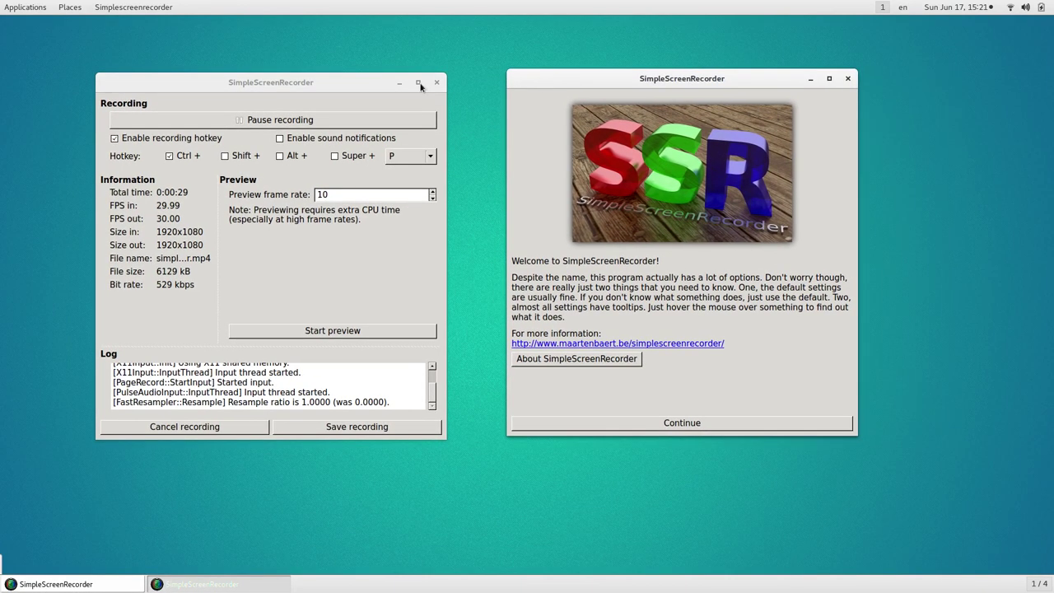
{"action": "left_click", "coordinate": [397, 82]}
{"action": "left_click_drag", "start_coordinate": [637, 84], "coordinate": [452, 86]}
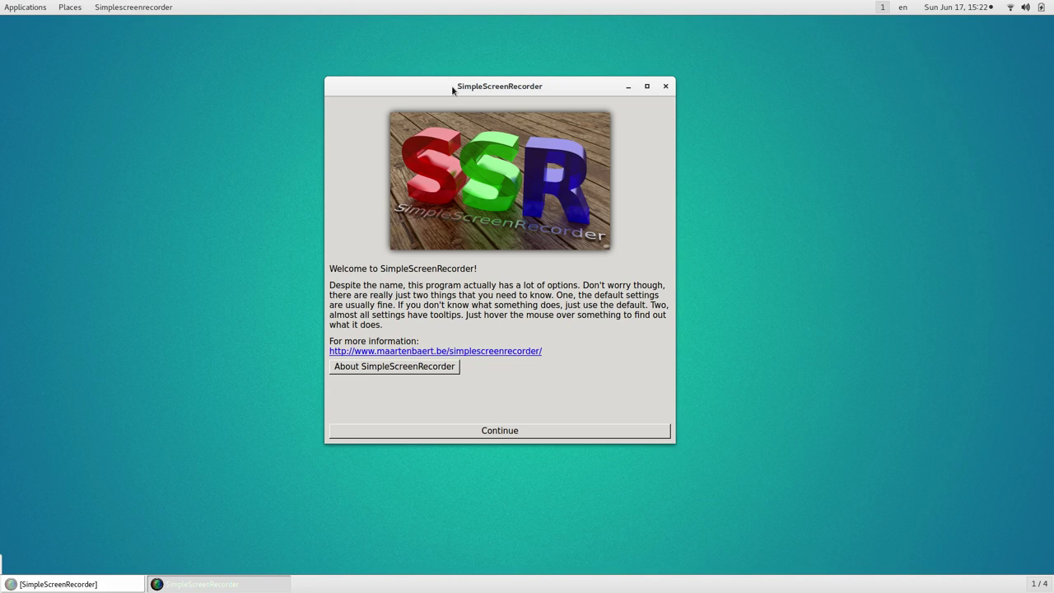
Restore the running recording window beside the welcome window to examine its controls, and minimize it again
{"action": "left_click", "coordinate": [97, 587]}
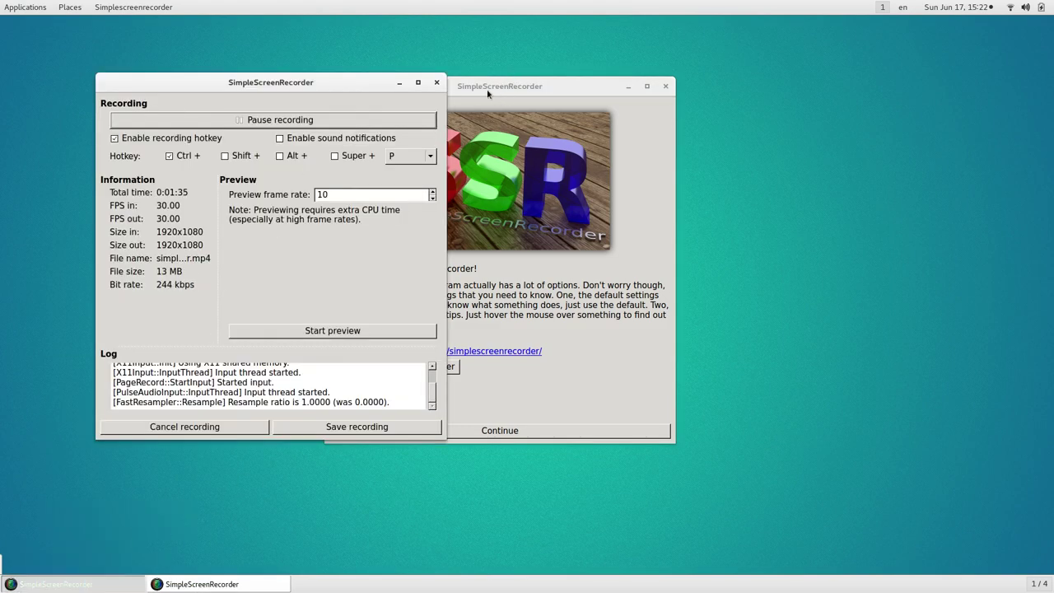
{"action": "left_click_drag", "start_coordinate": [489, 89], "coordinate": [632, 85]}
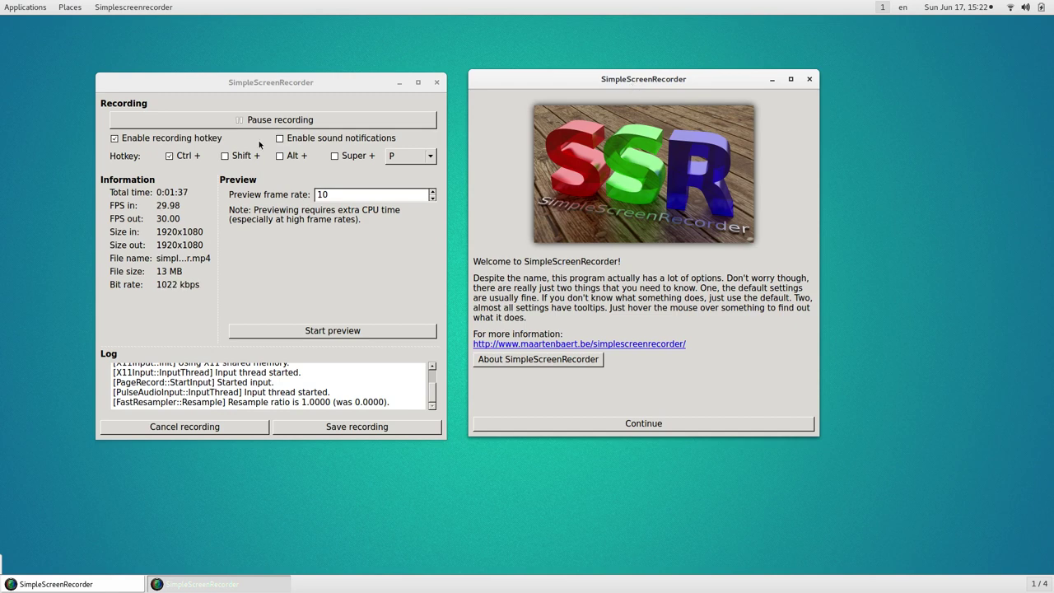
{"action": "left_click_drag", "start_coordinate": [289, 82], "coordinate": [271, 75]}
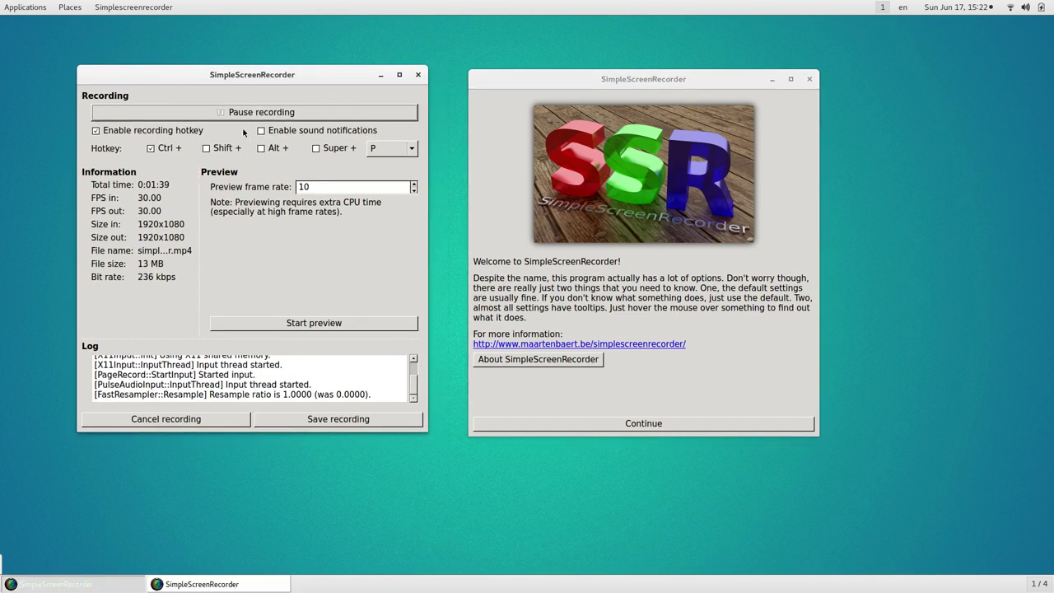
{"action": "left_click", "coordinate": [381, 75]}
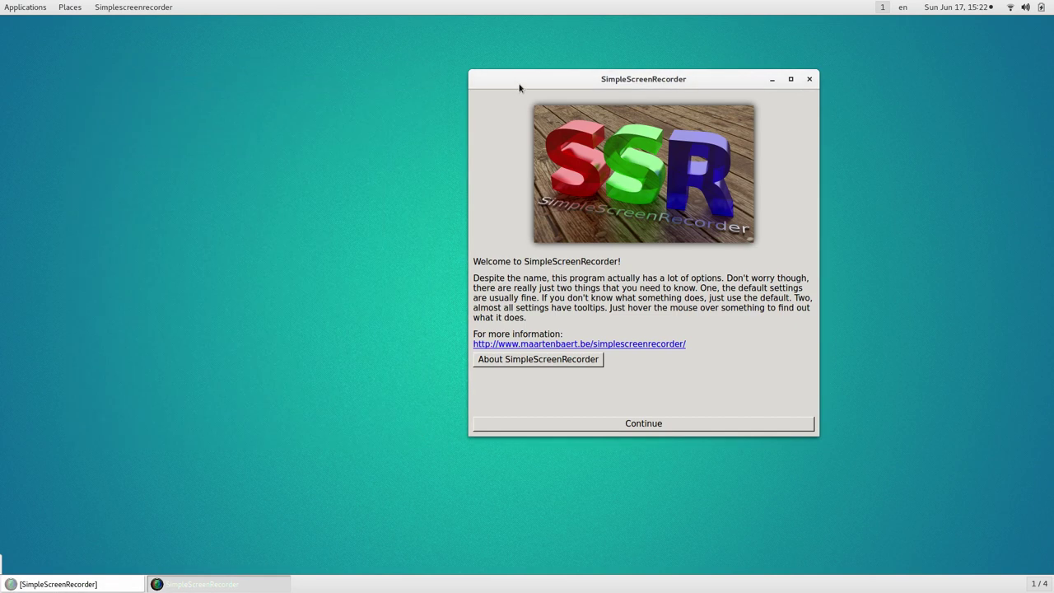
Reposition the welcome window on the desktop and continue to the page with the video and audio input settings
{"action": "left_click_drag", "start_coordinate": [533, 80], "coordinate": [299, 105]}
{"action": "left_click", "coordinate": [403, 446]}
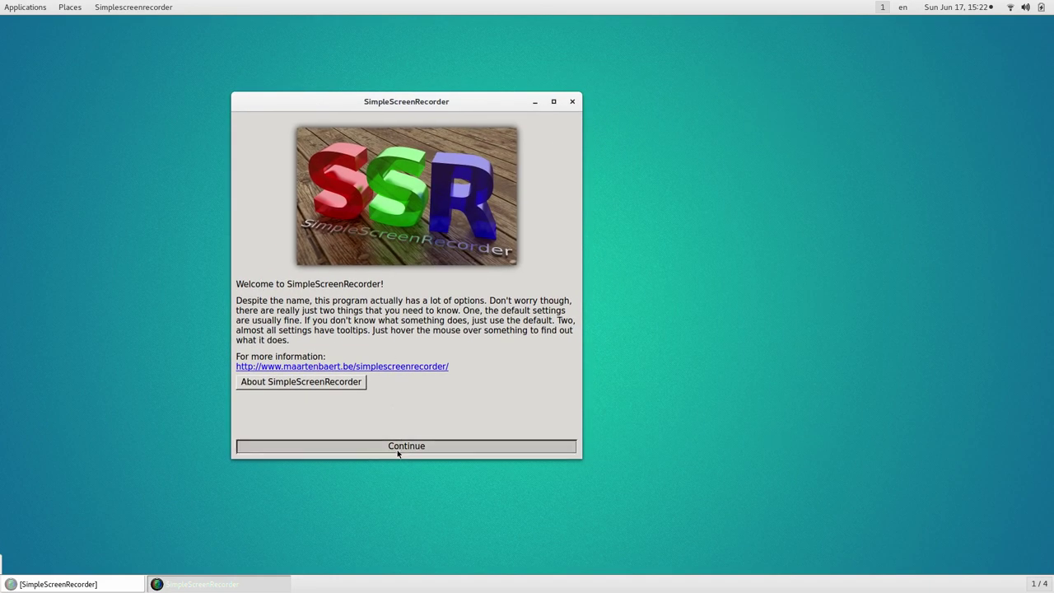
{"action": "left_click_drag", "start_coordinate": [436, 110], "coordinate": [413, 94]}
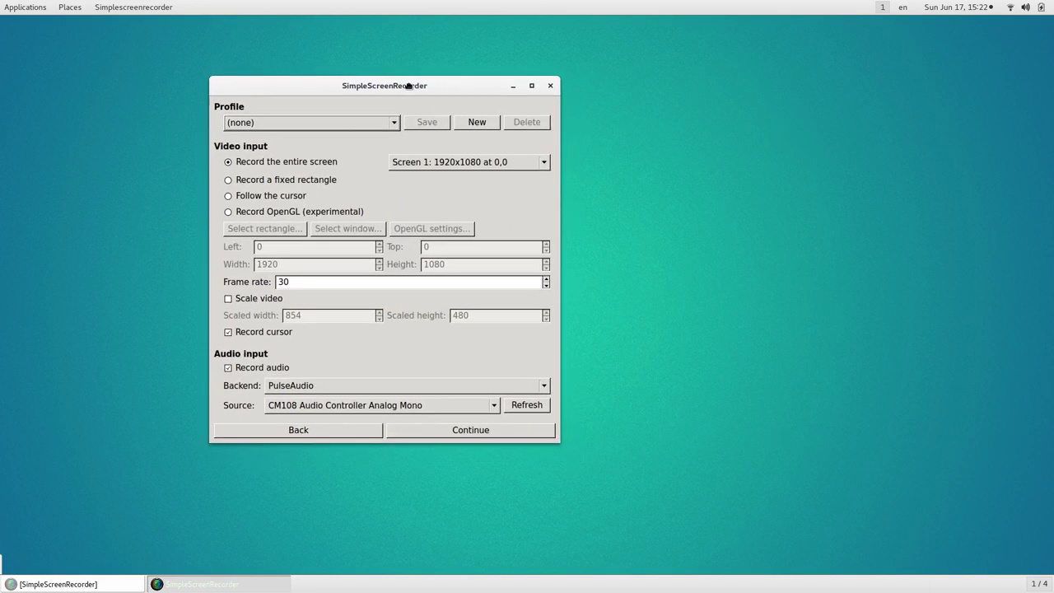
Check the available profiles and choose Screen 1: 1920x1080 at 0,0 as the source for recording the entire screen
{"action": "left_click", "coordinate": [307, 123]}
{"action": "left_click", "coordinate": [307, 123]}
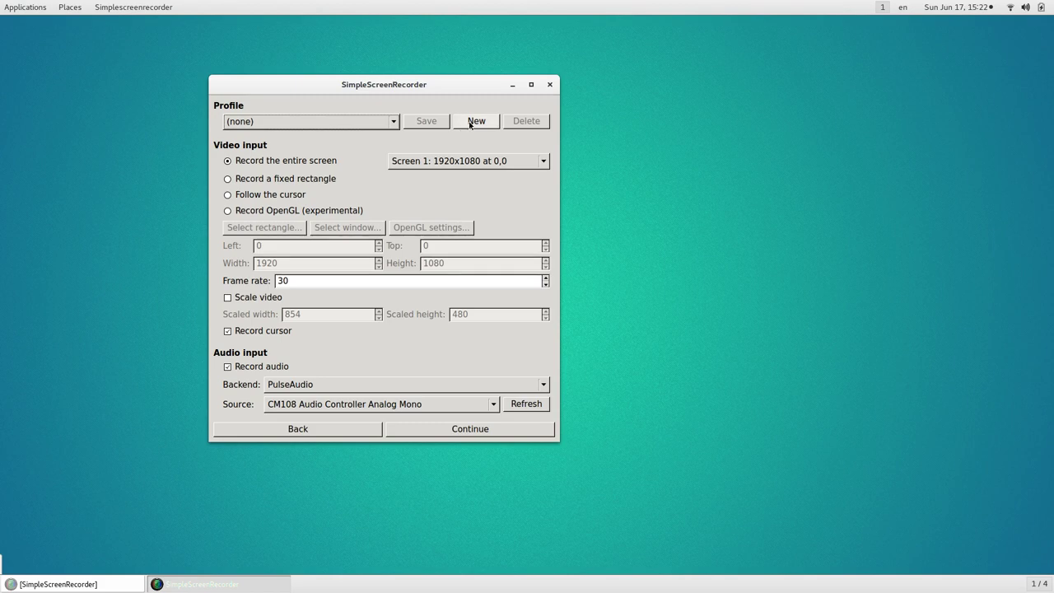
{"action": "left_click", "coordinate": [540, 156]}
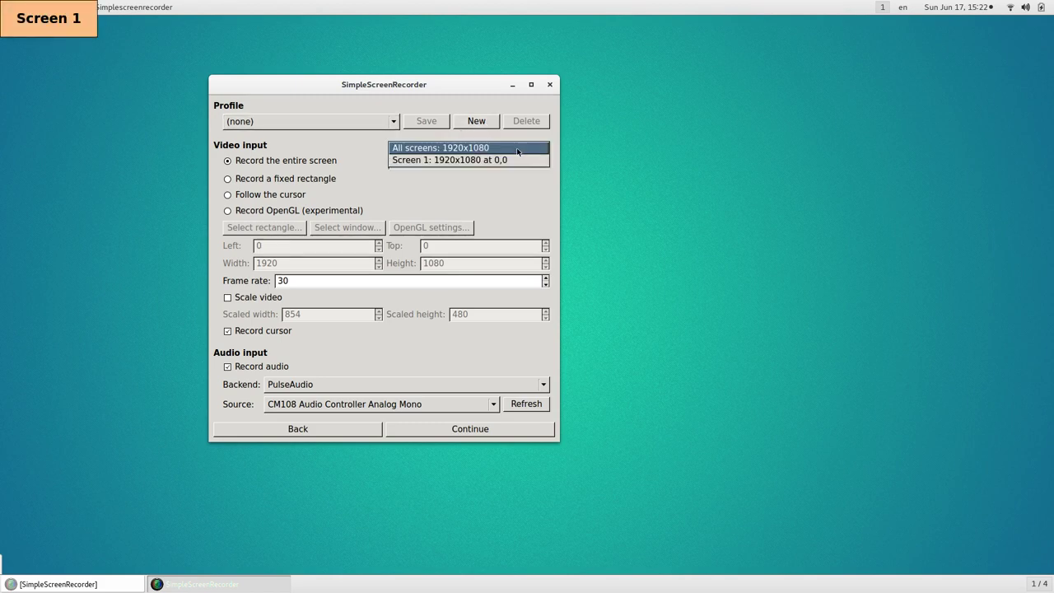
{"action": "left_click", "coordinate": [509, 161]}
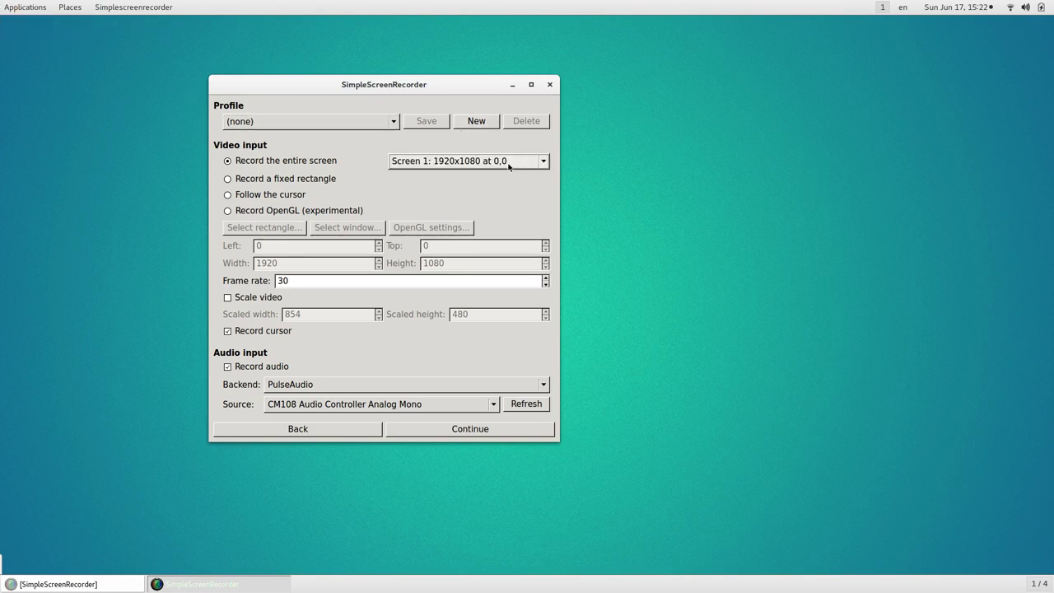
{"action": "left_click", "coordinate": [509, 163]}
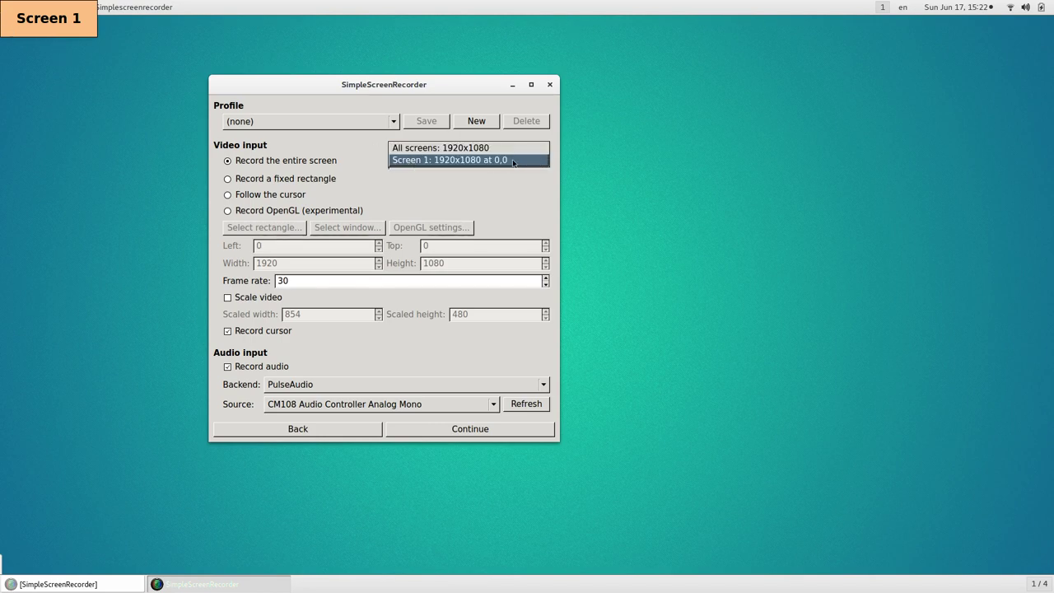
{"action": "left_click", "coordinate": [428, 161]}
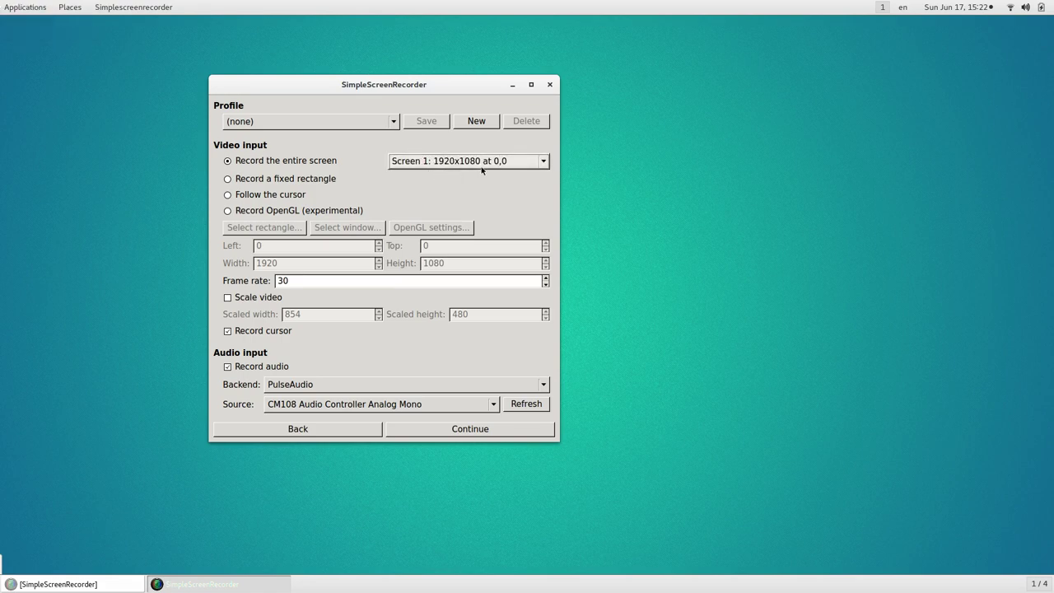
Try the fixed rectangle and follow-the-cursor video inputs, and settle on Record OpenGL (experimental)
{"action": "left_click", "coordinate": [251, 178]}
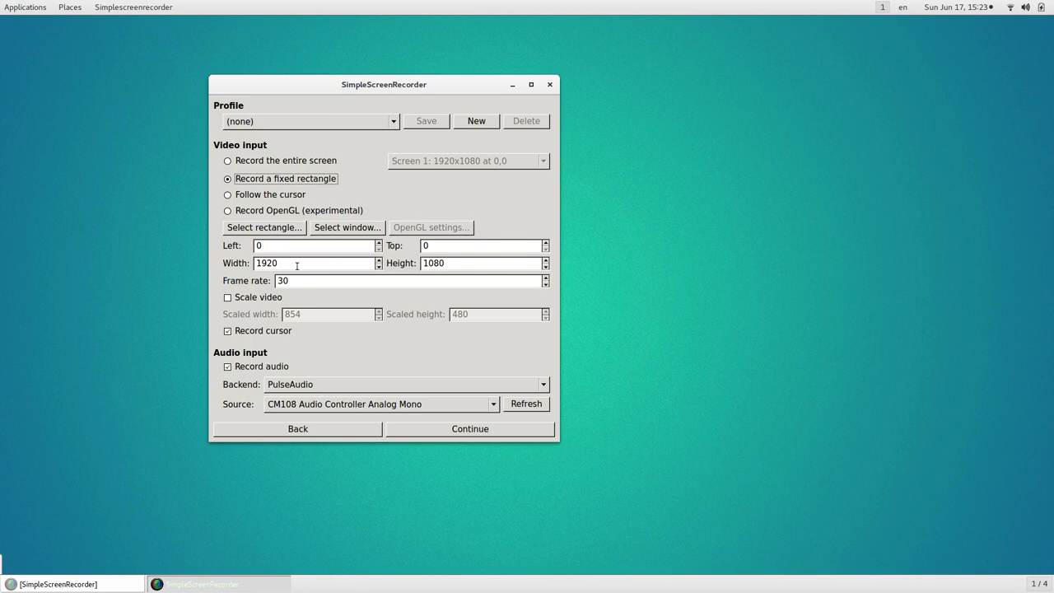
{"action": "double_click", "coordinate": [326, 262]}
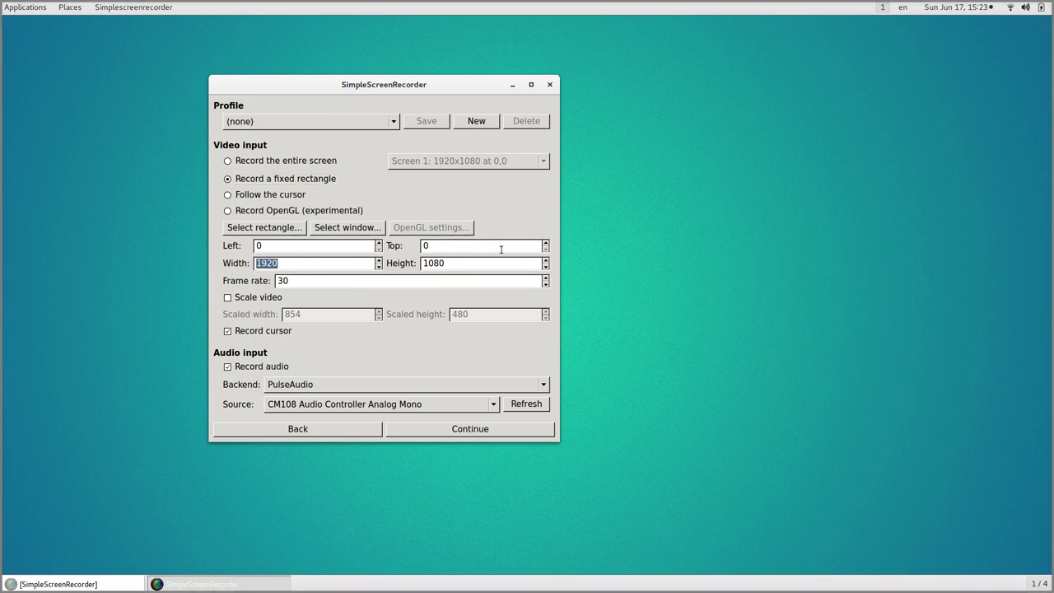
{"action": "left_click", "coordinate": [263, 195]}
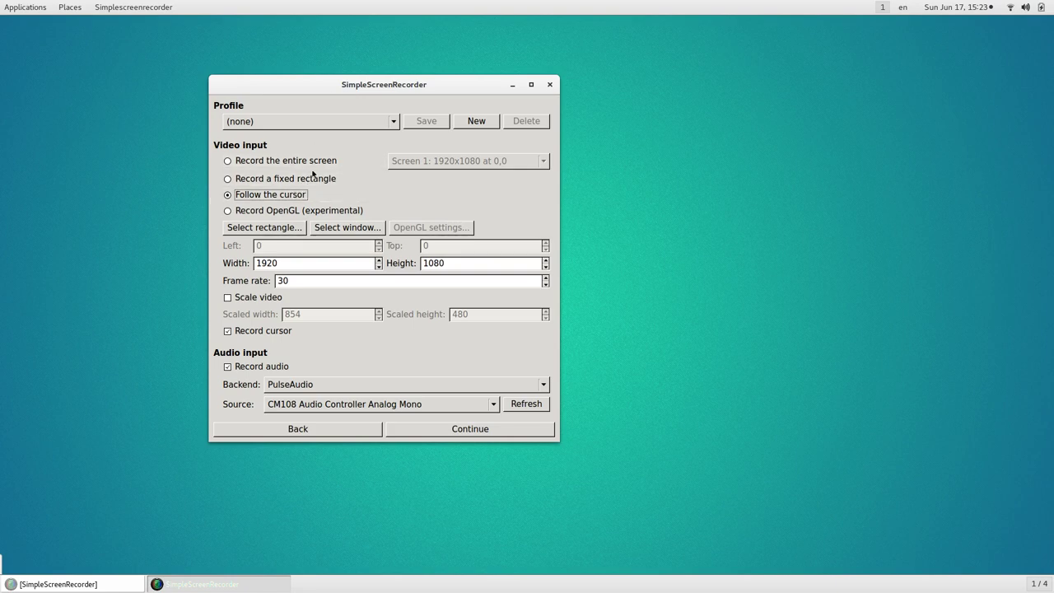
{"action": "left_click", "coordinate": [313, 213]}
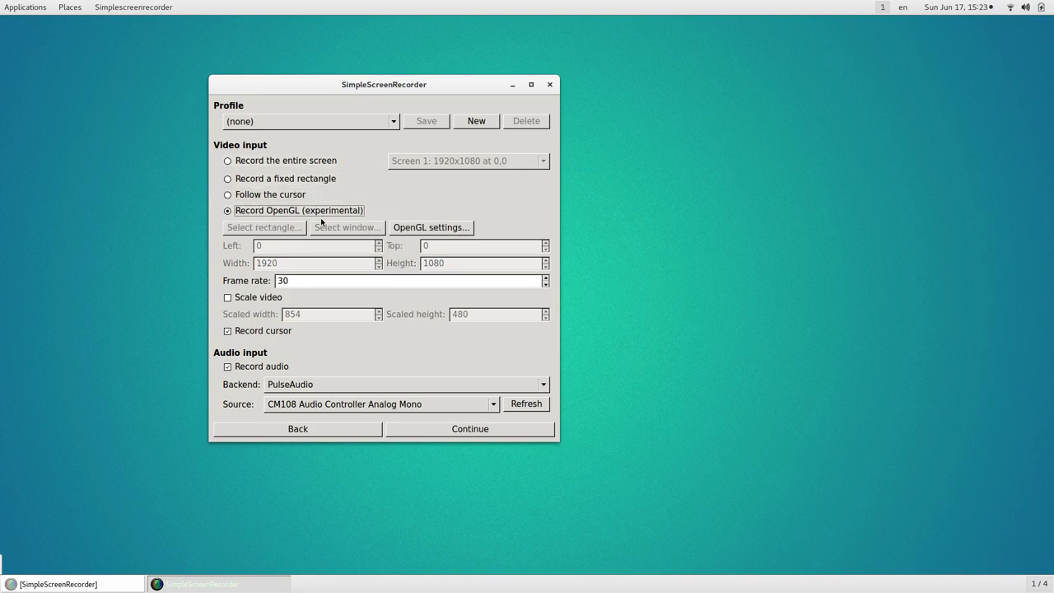
Open the OpenGL settings and clear the working directory of the application to launch
{"action": "left_click", "coordinate": [423, 230]}
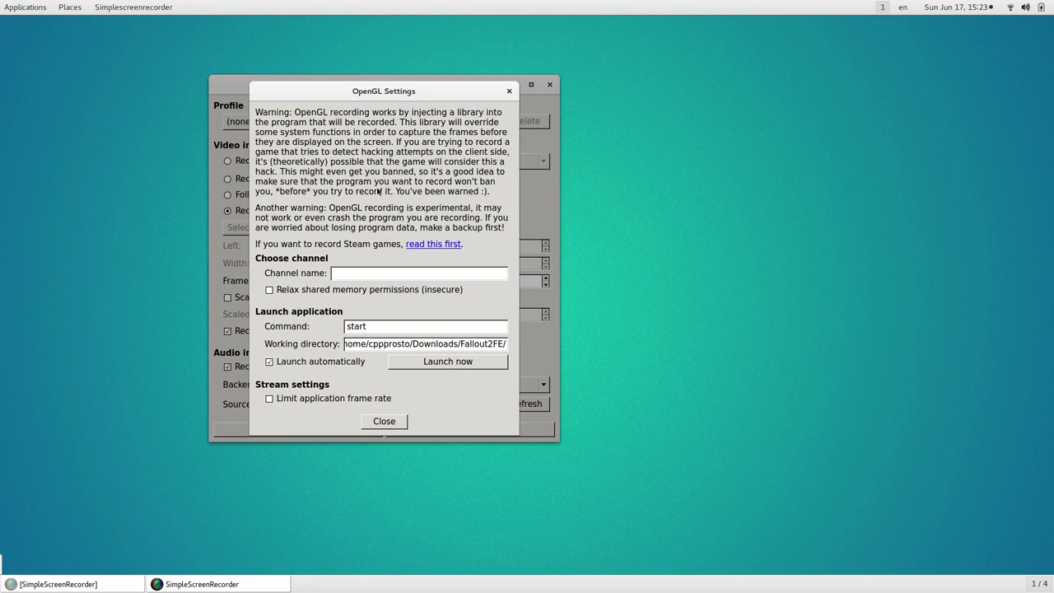
{"action": "left_click", "coordinate": [509, 92]}
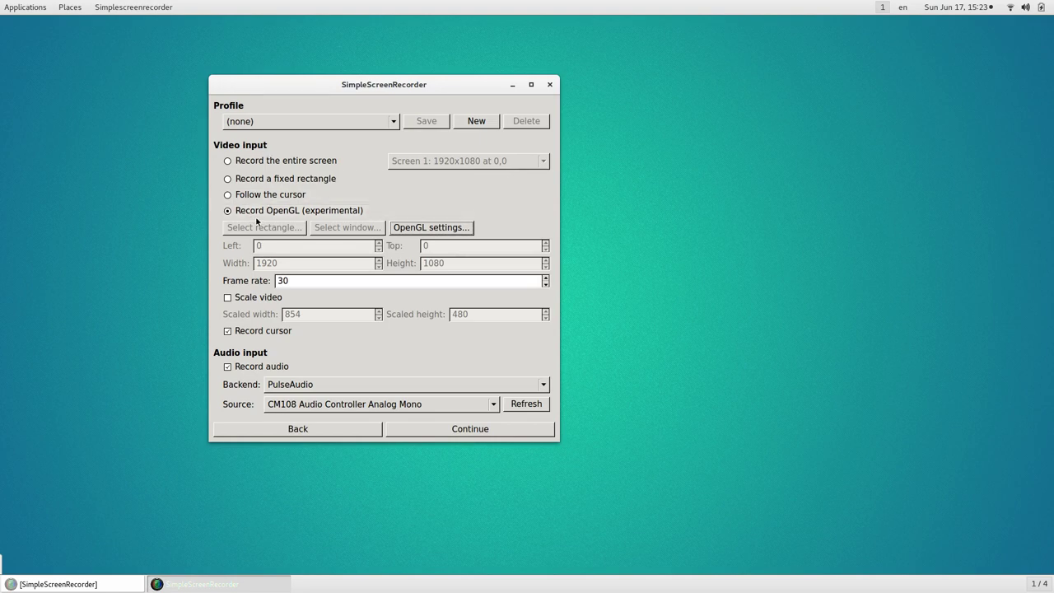
{"action": "left_click", "coordinate": [410, 230]}
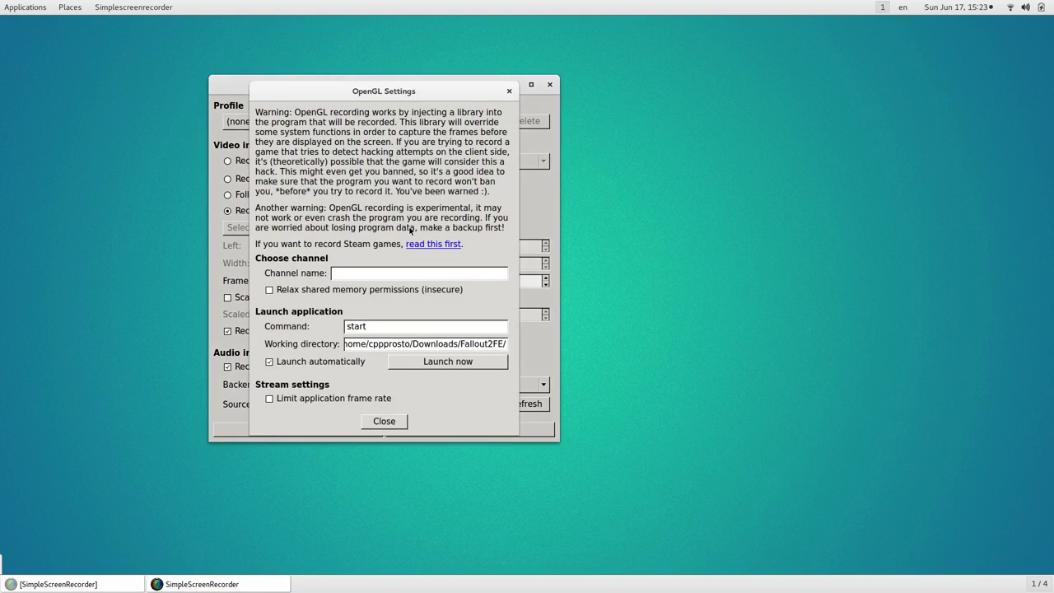
{"action": "left_click", "coordinate": [376, 327]}
{"action": "left_click", "coordinate": [459, 343]}
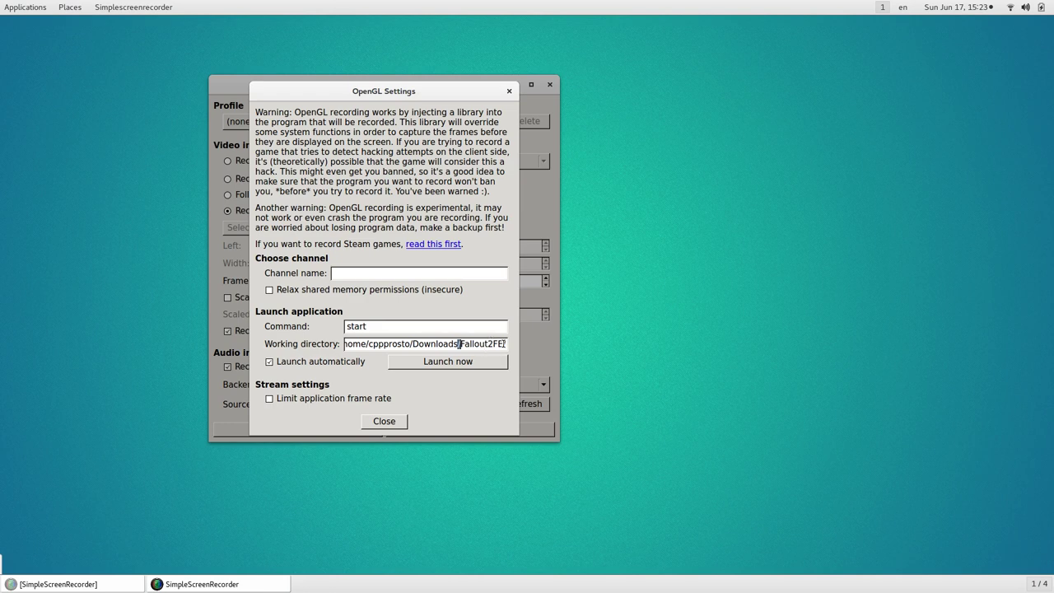
{"action": "left_click_drag", "start_coordinate": [504, 344], "coordinate": [267, 339]}
{"action": "key", "text": "BackSpace"}
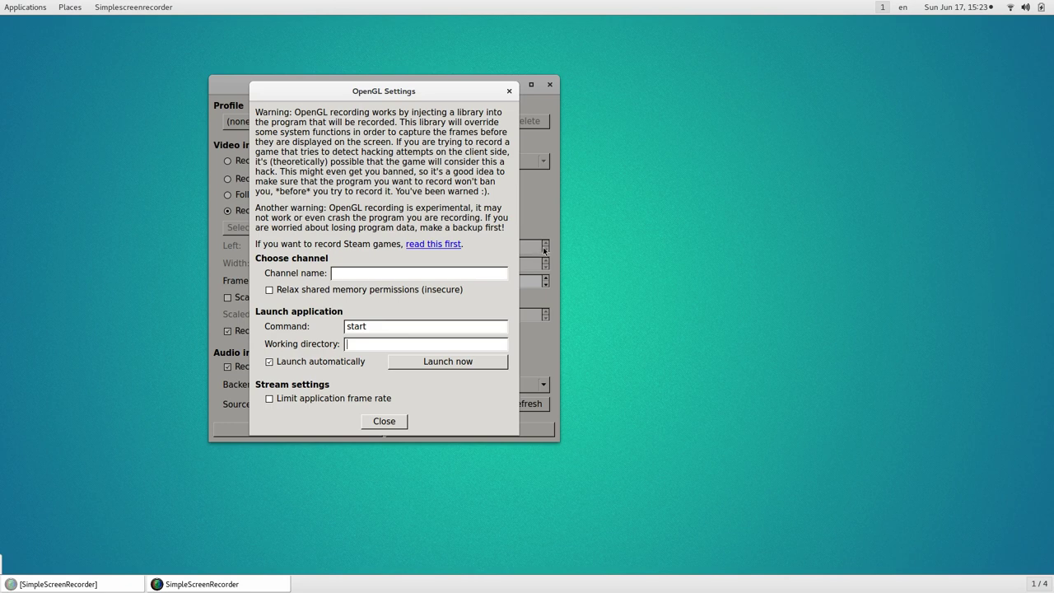
Highlight the launch command in the OpenGL settings without changing it, and close the dialog
{"action": "double_click", "coordinate": [413, 322]}
{"action": "left_click_drag", "start_coordinate": [372, 326], "coordinate": [311, 327]}
{"action": "left_click", "coordinate": [355, 326]}
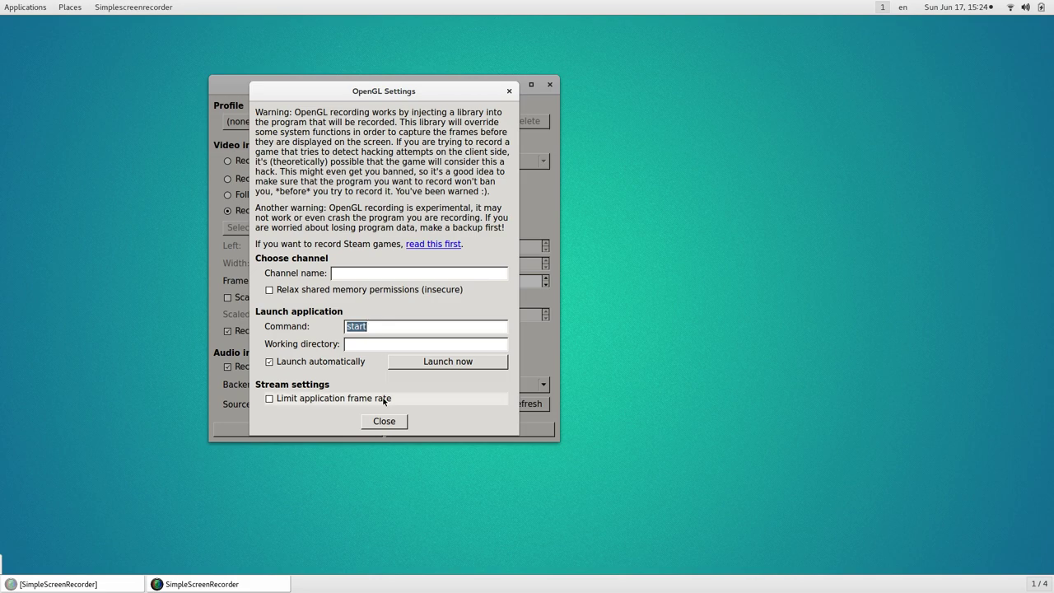
{"action": "left_click", "coordinate": [346, 327]}
{"action": "double_click", "coordinate": [346, 327]}
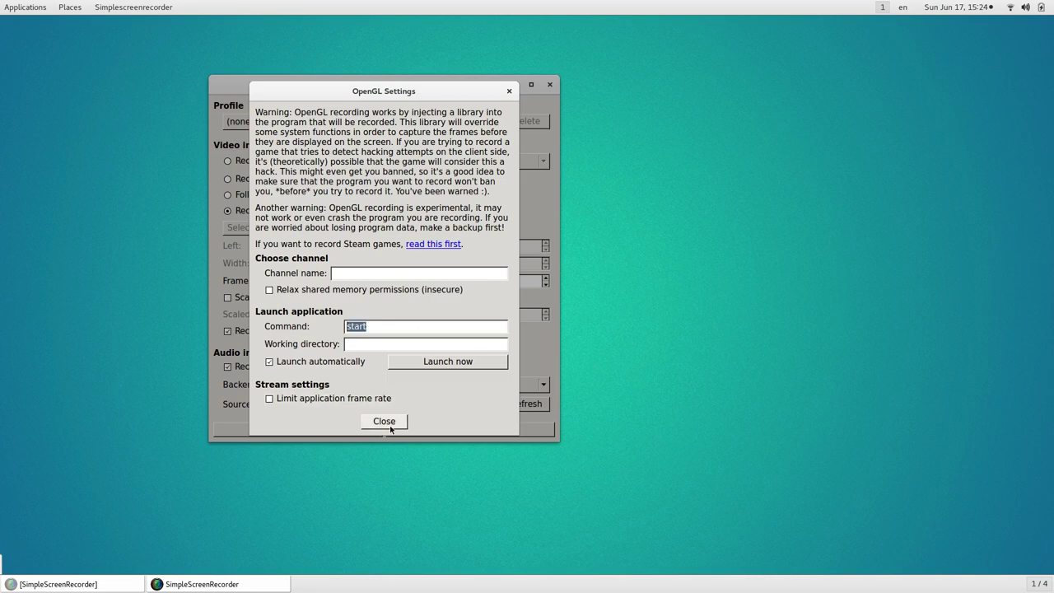
{"action": "left_click", "coordinate": [384, 421]}
Continue to the output settings, try to proceed to recording, and decline to overwrite simple_screen_recorder.mp4
{"action": "left_click", "coordinate": [471, 429]}
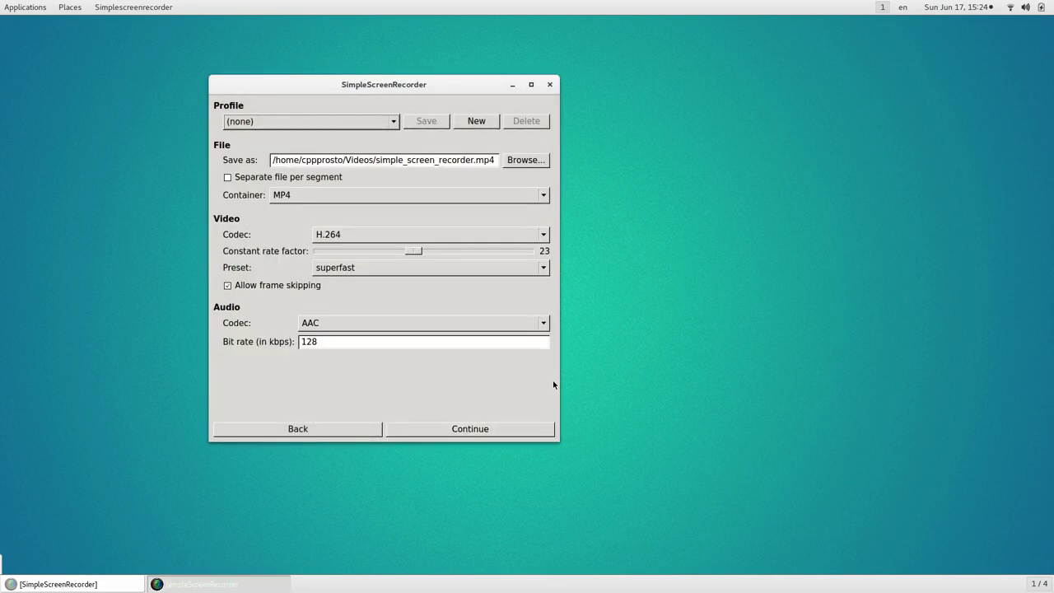
{"action": "left_click", "coordinate": [473, 430]}
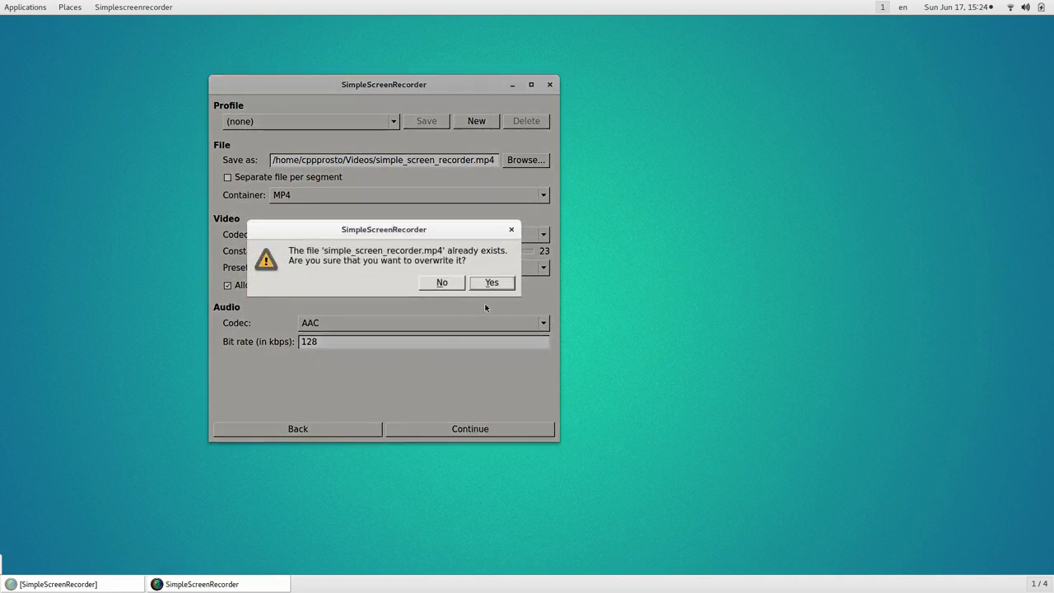
{"action": "left_click", "coordinate": [439, 282]}
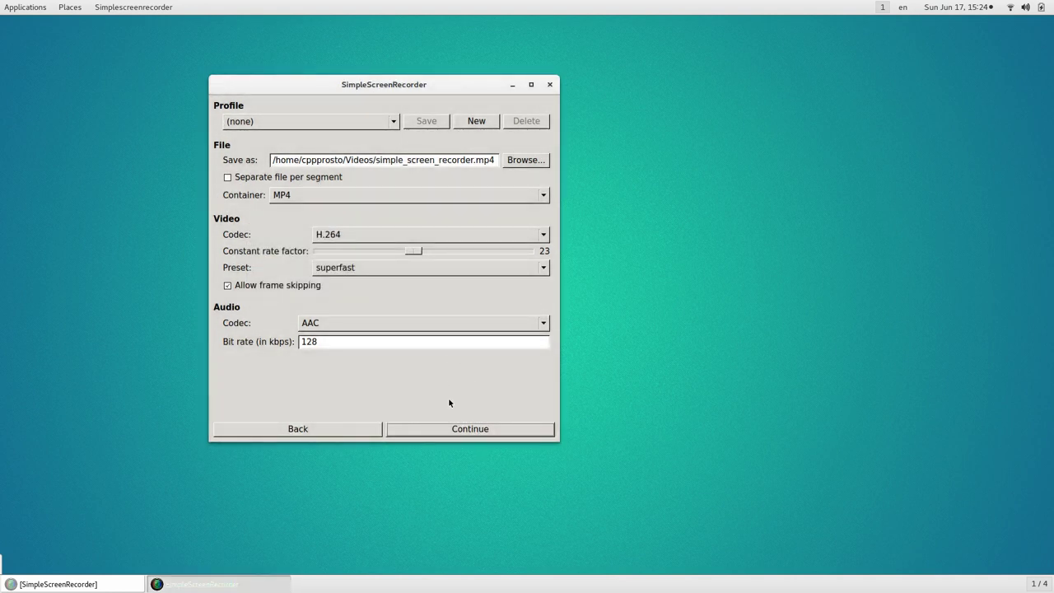
Return the setup window to the input settings with the OpenGL dialog closed, and bring the running recording window to the front
{"action": "left_click", "coordinate": [9, 575]}
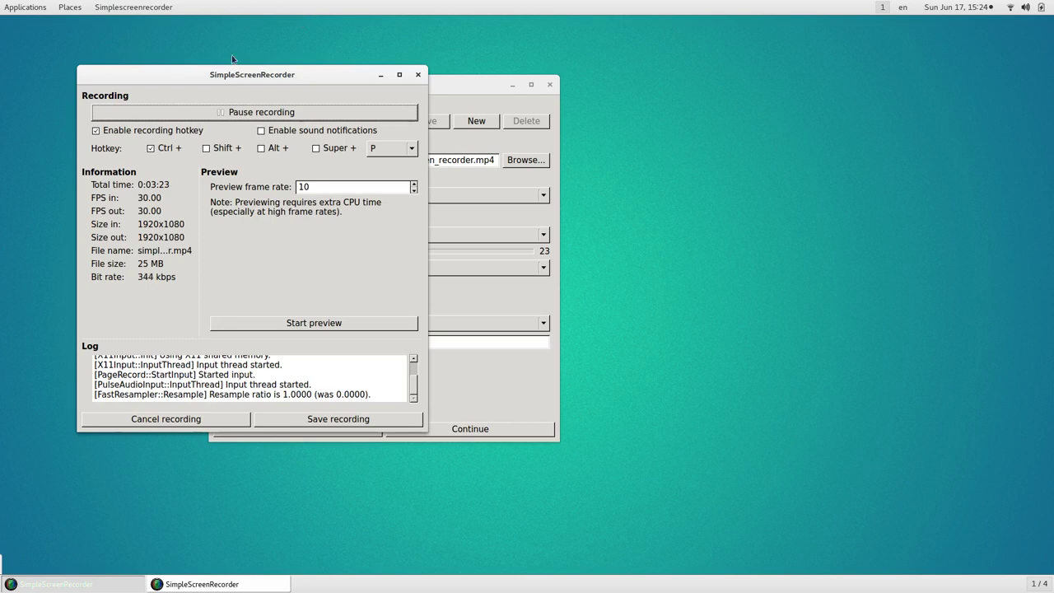
{"action": "left_click", "coordinate": [455, 97]}
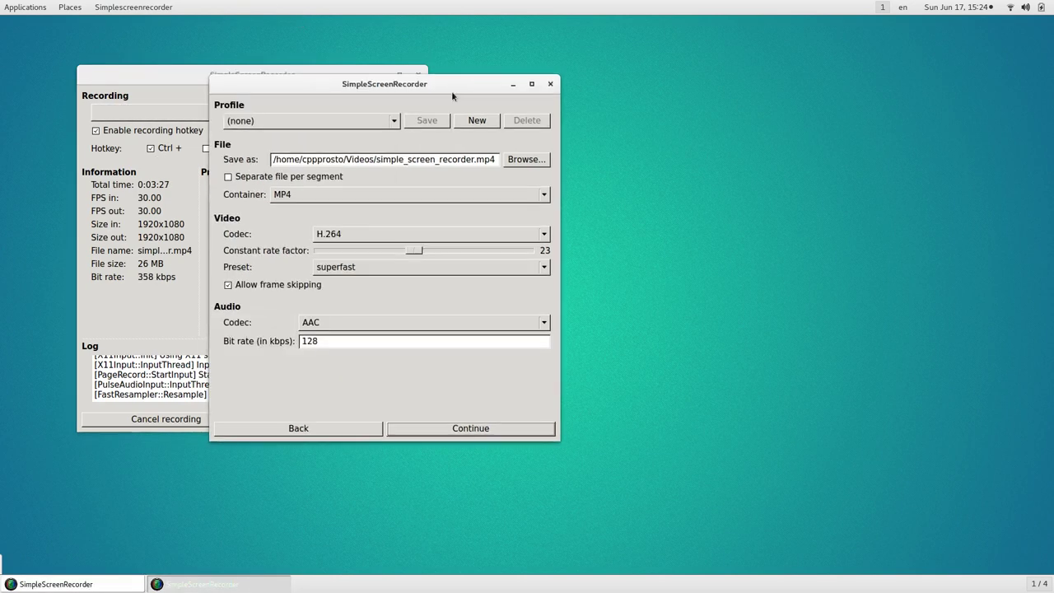
{"action": "left_click", "coordinate": [298, 429]}
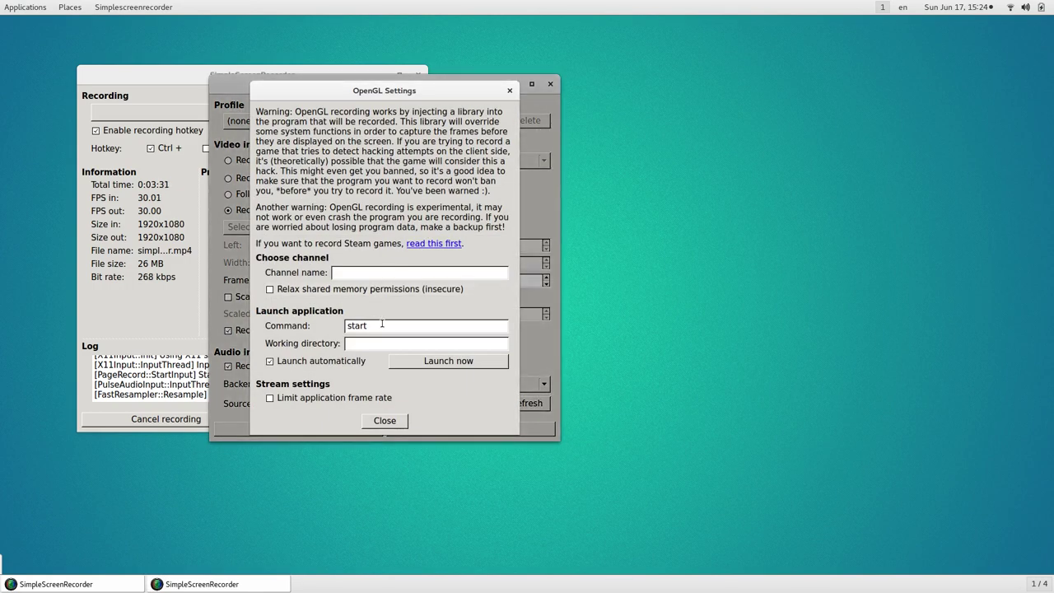
{"action": "left_click", "coordinate": [374, 421]}
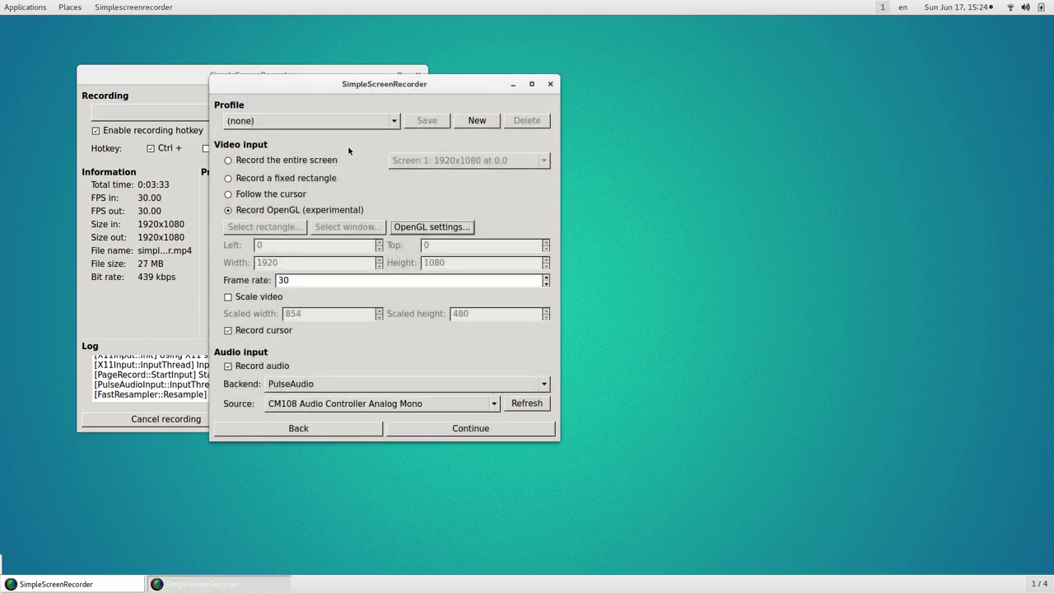
{"action": "left_click", "coordinate": [198, 112]}
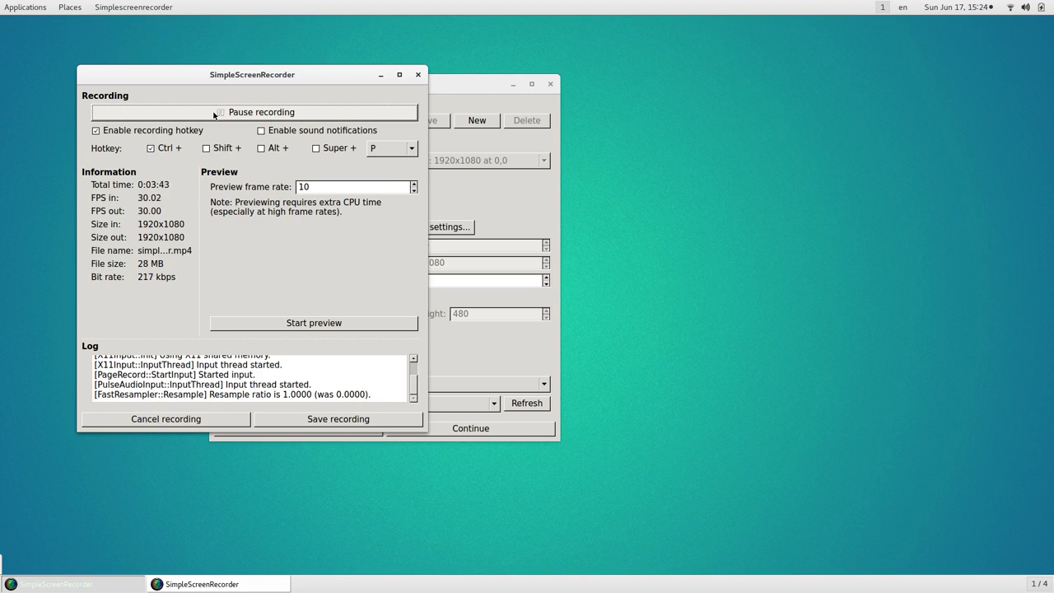
Set the setup window's video input to record the entire screen, keeping CM108 Audio Controller Analog Mono as the audio source
{"action": "left_click", "coordinate": [476, 87]}
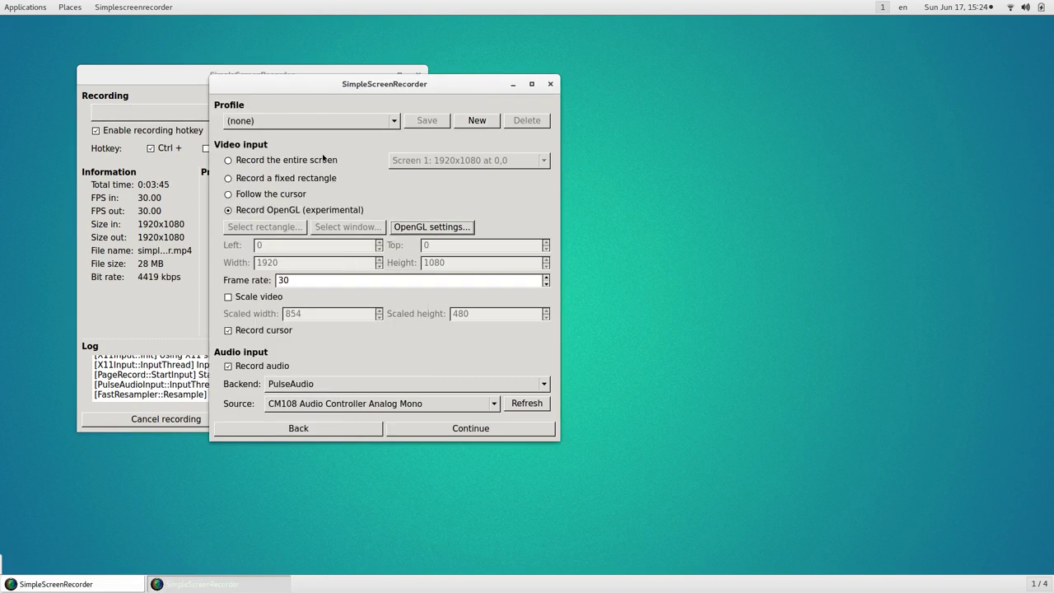
{"action": "left_click", "coordinate": [295, 162]}
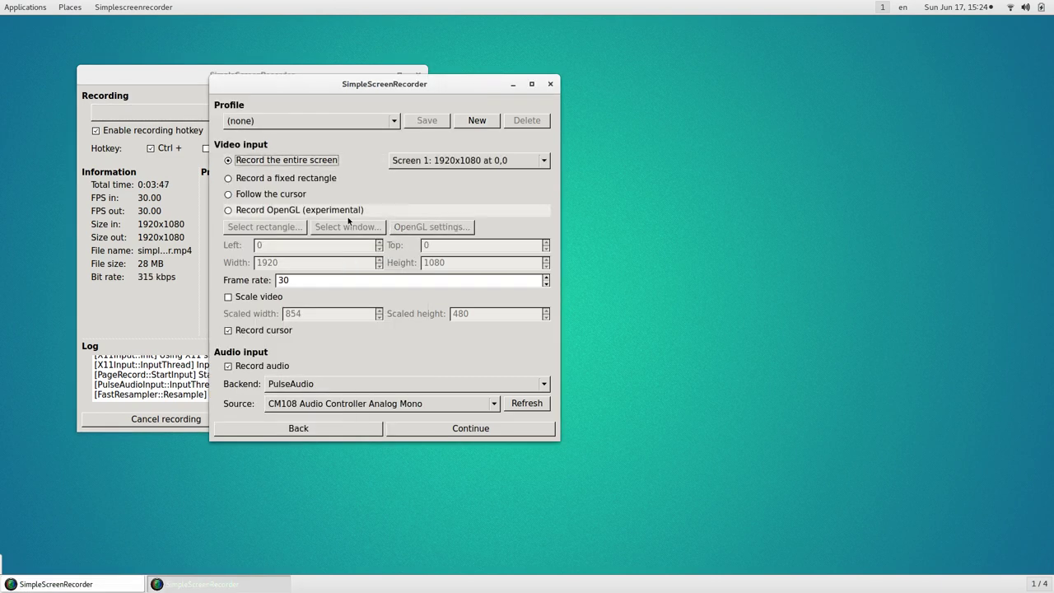
{"action": "left_click", "coordinate": [408, 404]}
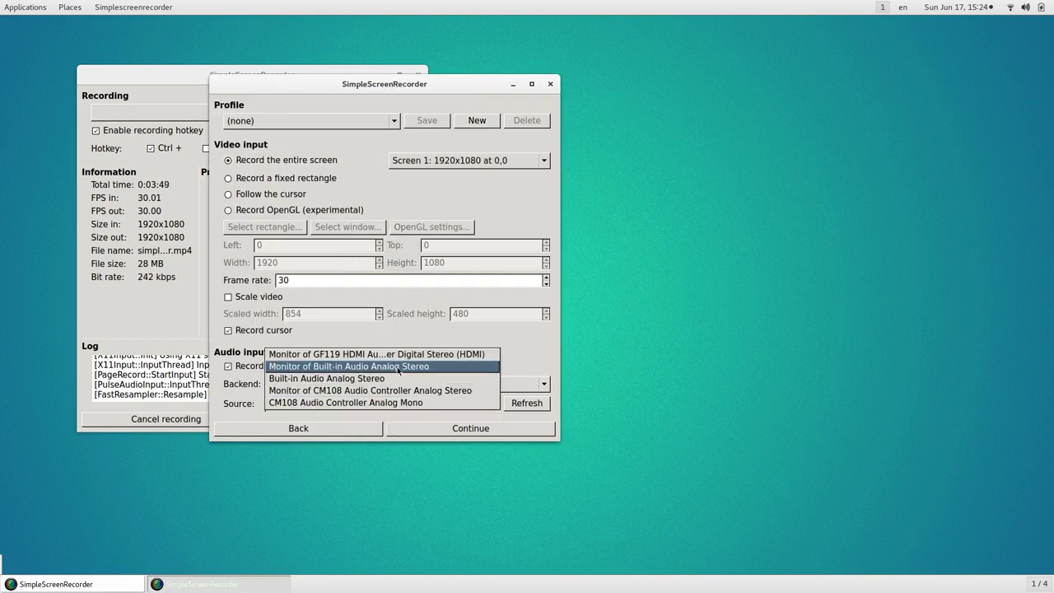
{"action": "left_click", "coordinate": [383, 402]}
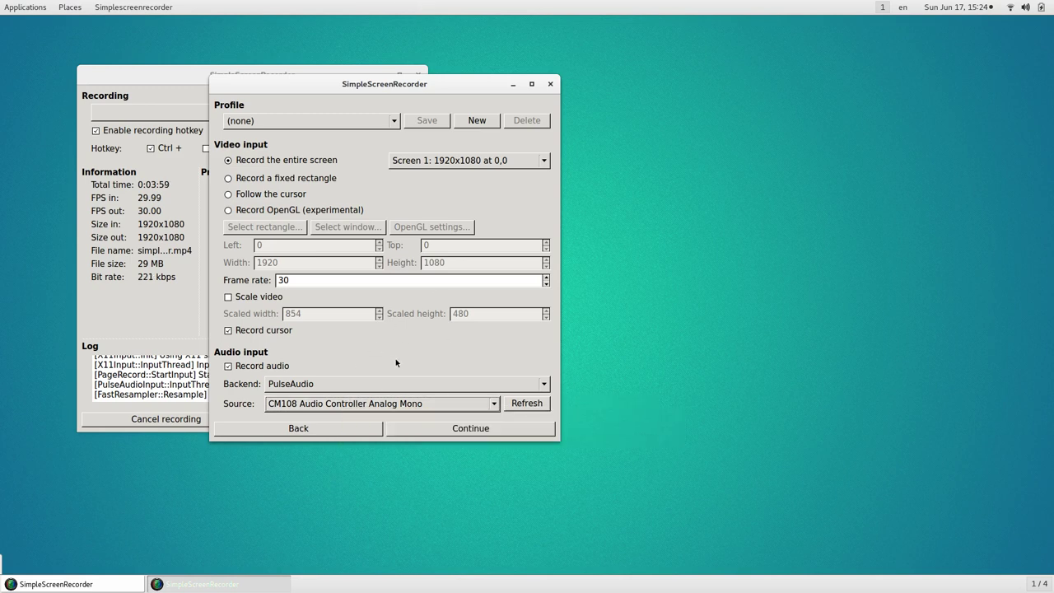
Review the audio backend and source choices, keeping PulseAudio and CM108 Audio Controller Analog Mono selected
{"action": "left_click_drag", "start_coordinate": [393, 90], "coordinate": [309, 90]}
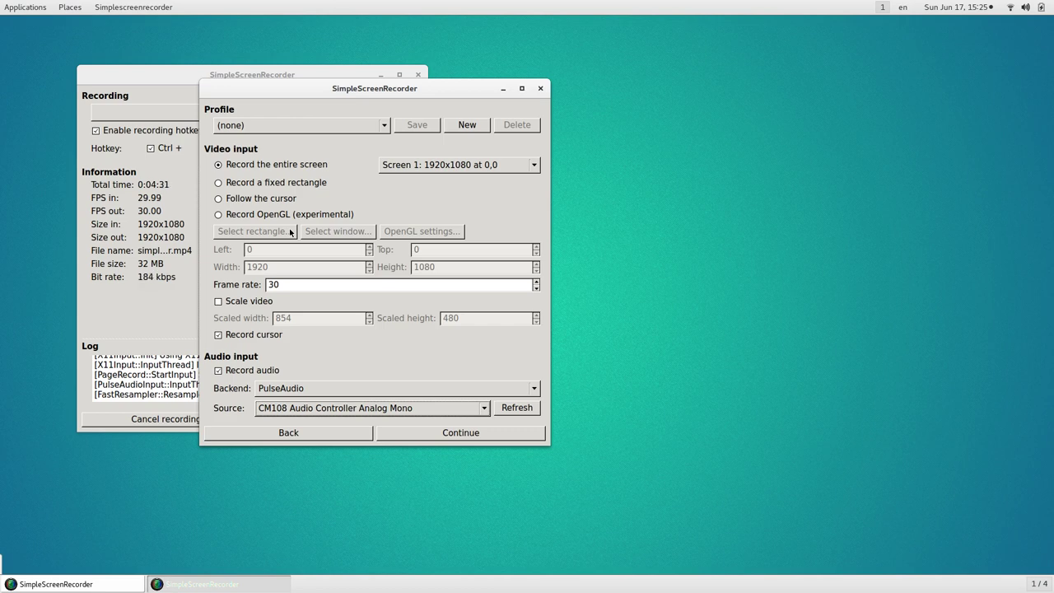
{"action": "left_click", "coordinate": [314, 390]}
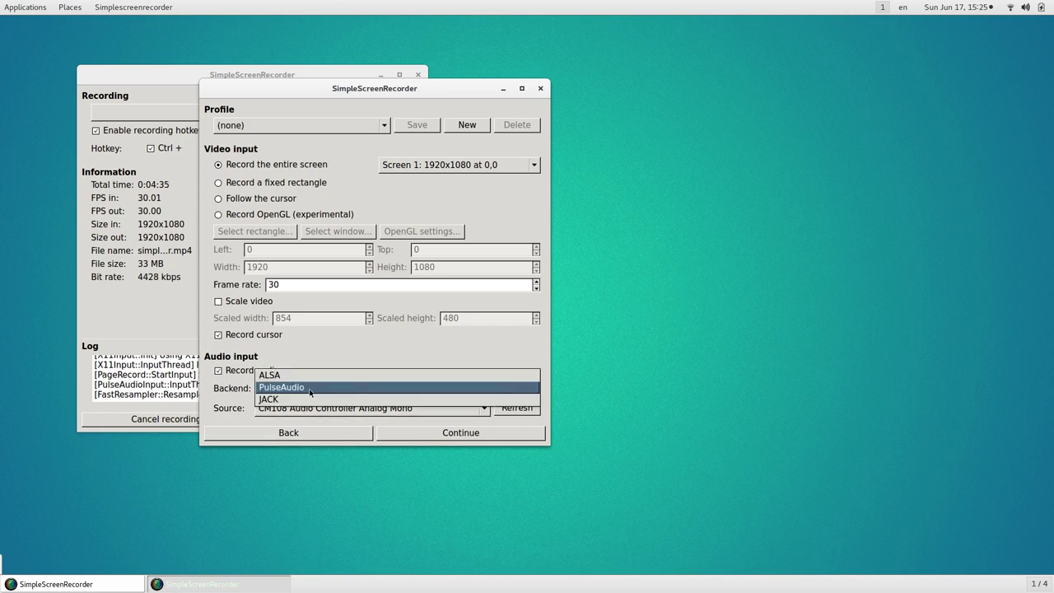
{"action": "left_click", "coordinate": [312, 388]}
{"action": "left_click", "coordinate": [309, 412]}
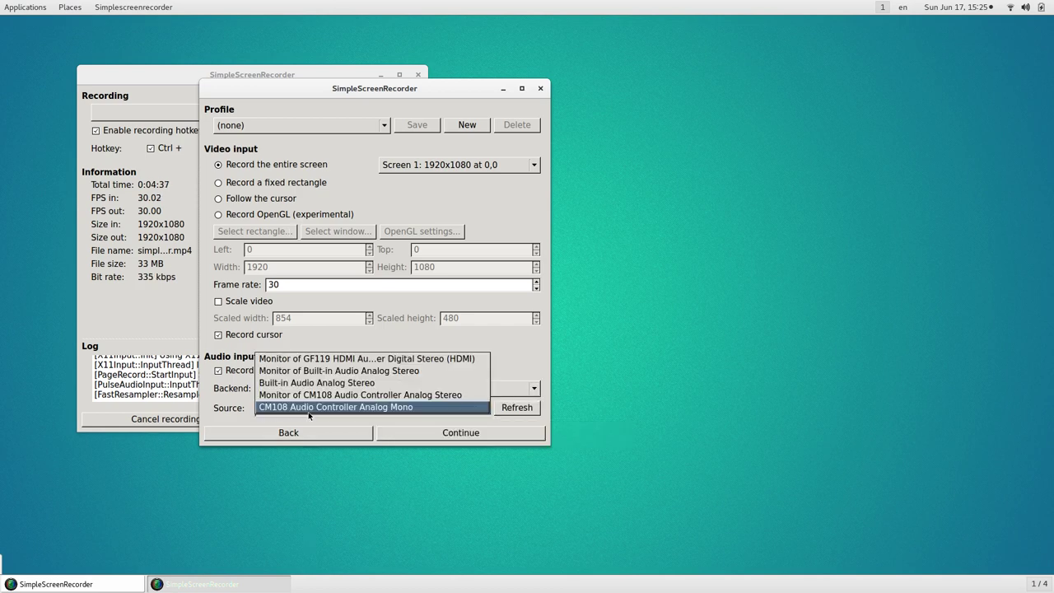
{"action": "left_click", "coordinate": [309, 409]}
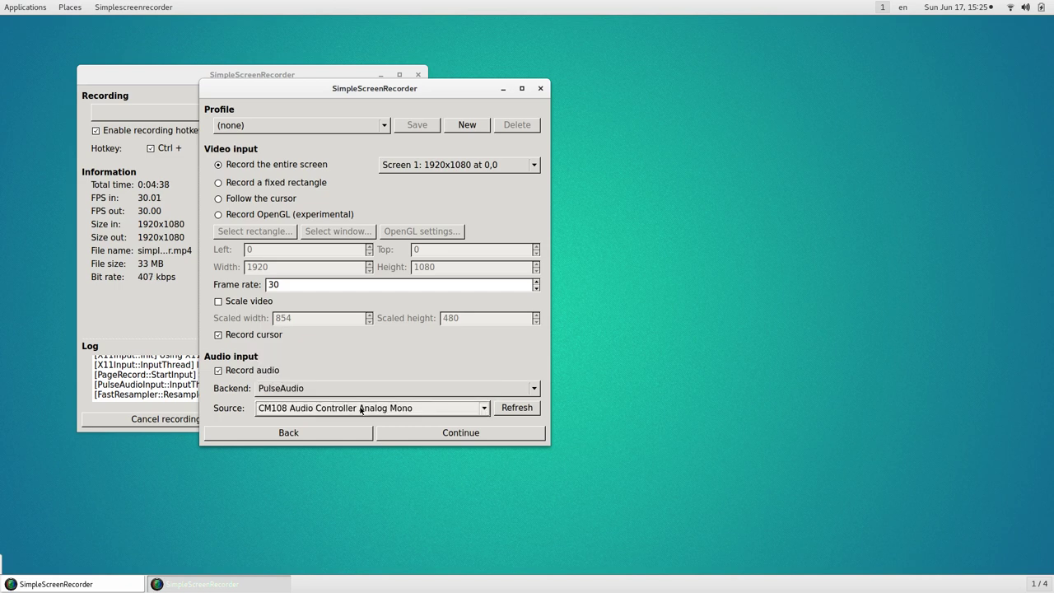
{"action": "left_click", "coordinate": [455, 408]}
{"action": "left_click", "coordinate": [454, 408]}
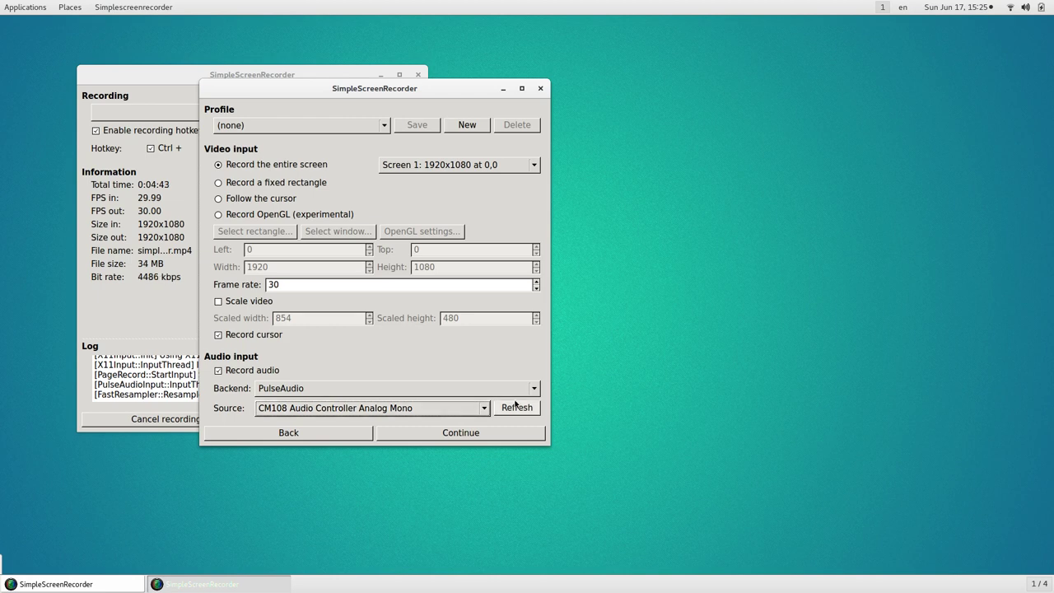
{"action": "left_click", "coordinate": [460, 408]}
{"action": "left_click", "coordinate": [460, 409]}
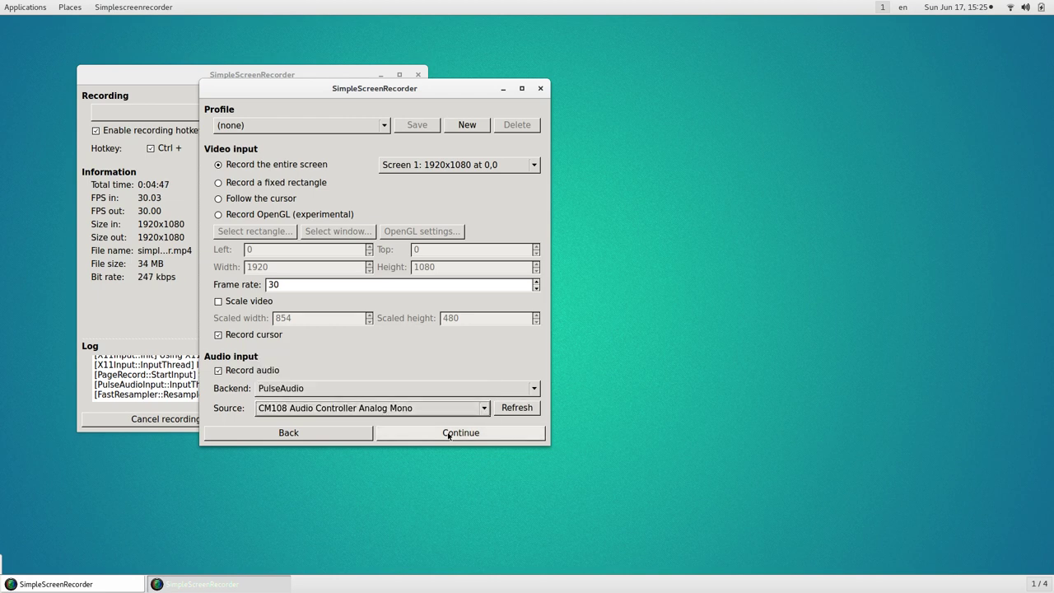
Continue to the output settings, highlight the file name in the save path, and keep MP4 as the container
{"action": "left_click", "coordinate": [449, 435]}
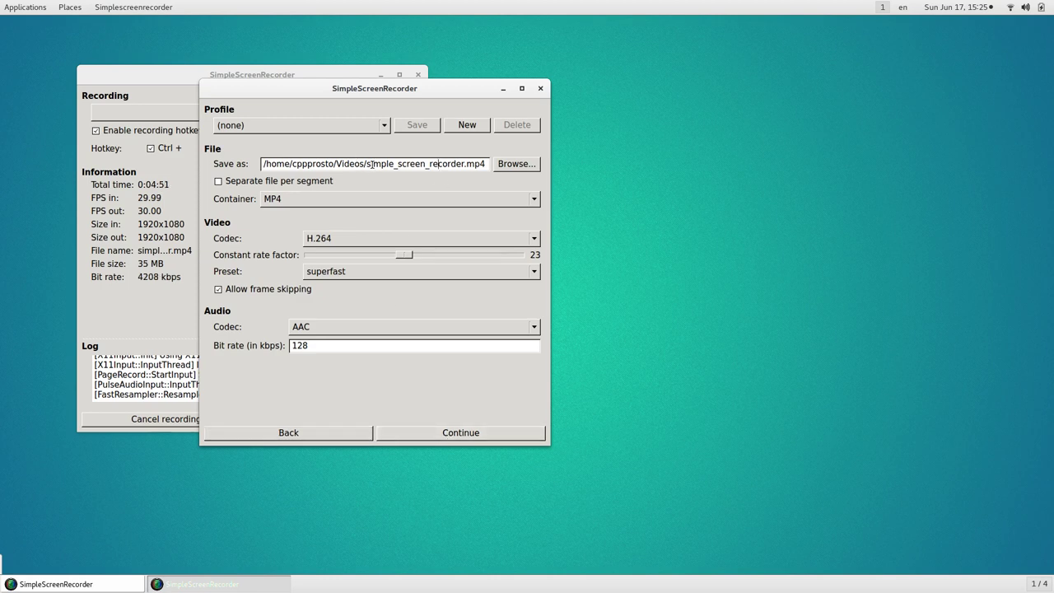
{"action": "left_click_drag", "start_coordinate": [366, 163], "coordinate": [437, 164]}
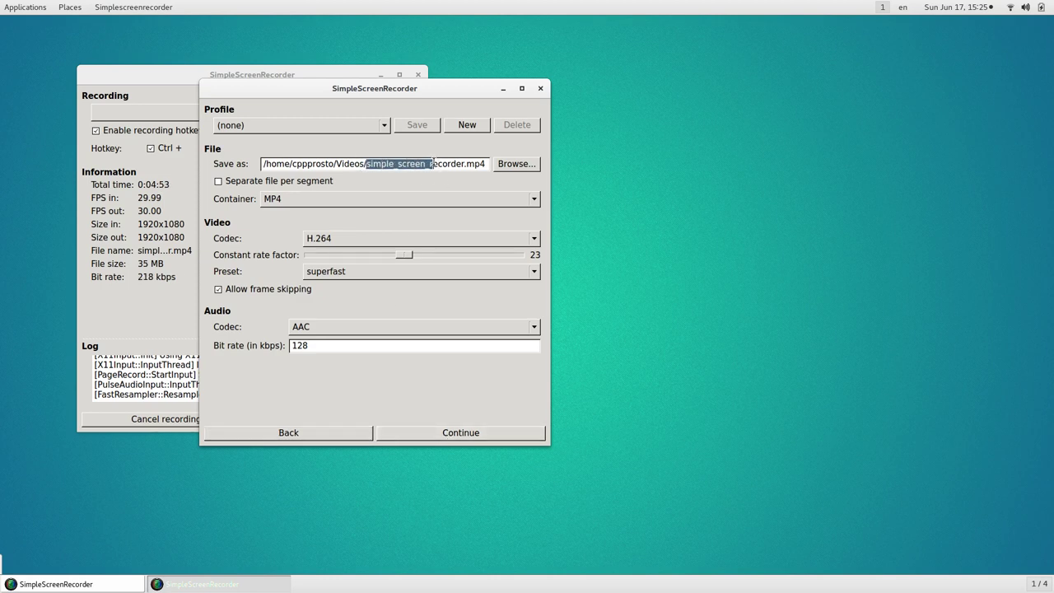
{"action": "left_click", "coordinate": [482, 164]}
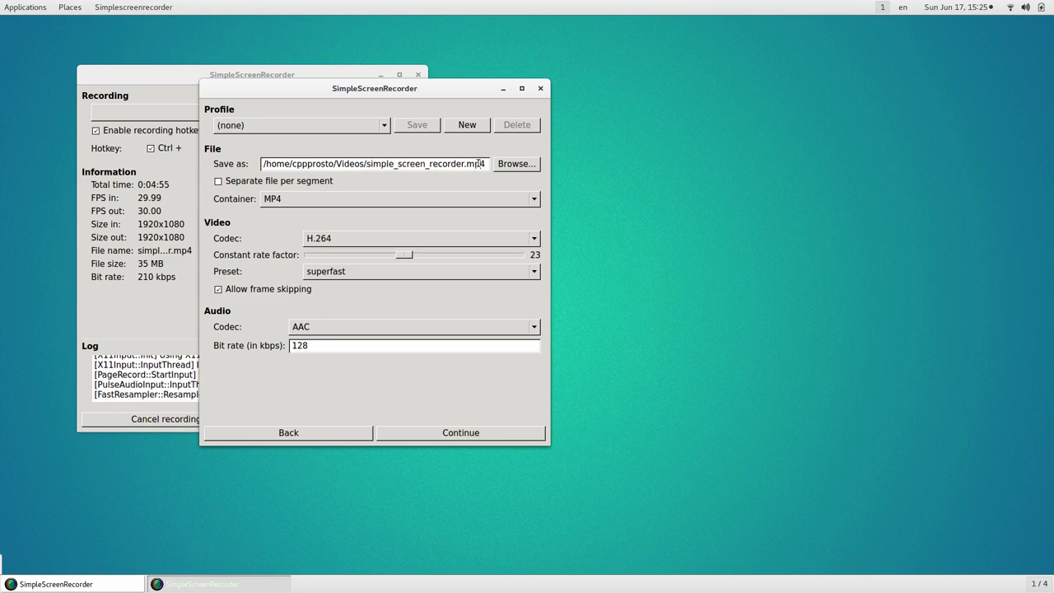
{"action": "left_click", "coordinate": [304, 199]}
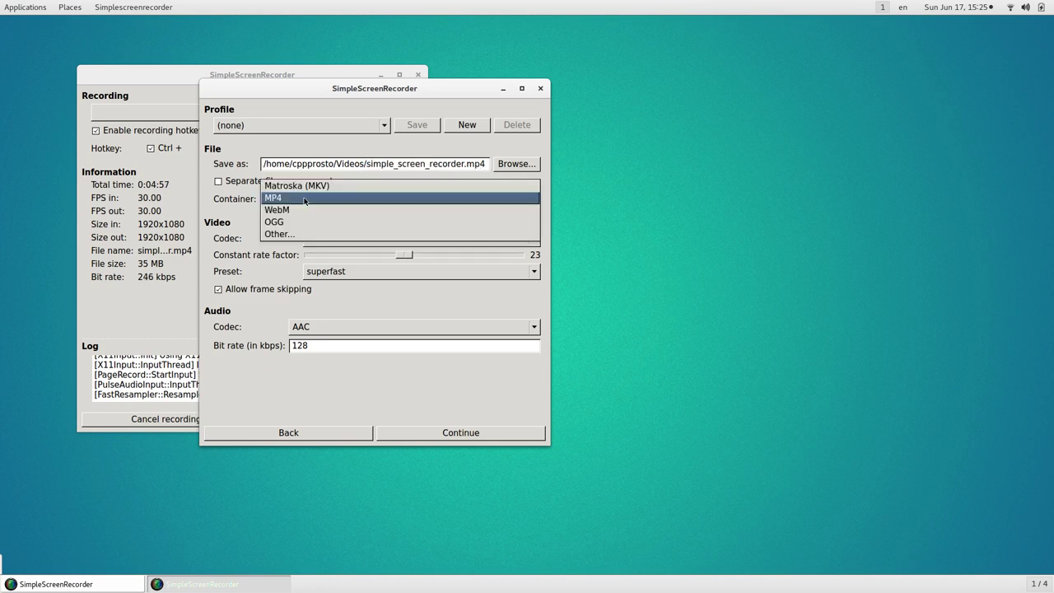
{"action": "left_click", "coordinate": [303, 199]}
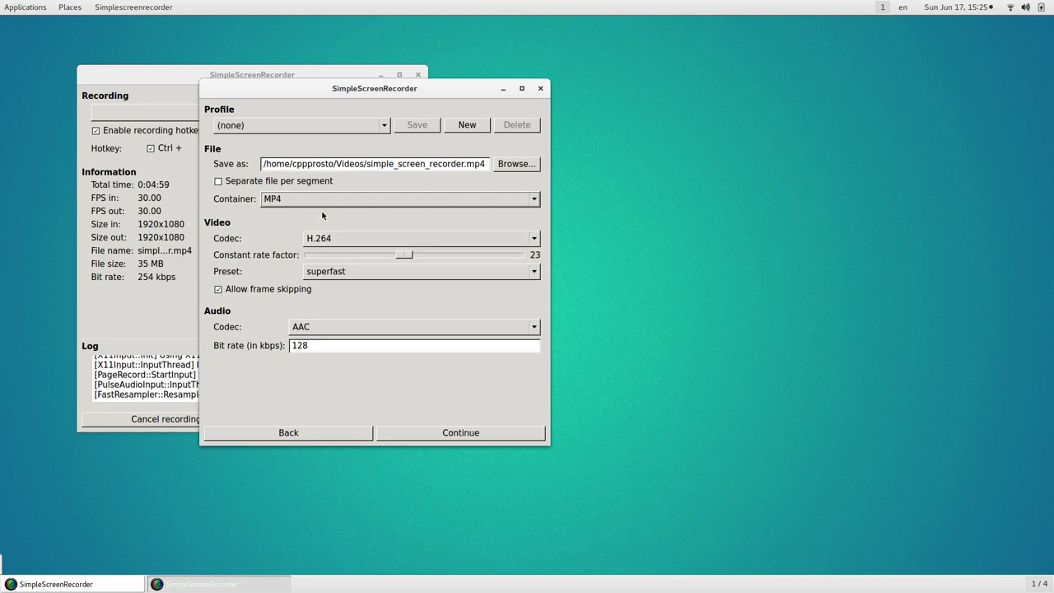
{"action": "left_click", "coordinate": [321, 198]}
{"action": "left_click", "coordinate": [321, 199]}
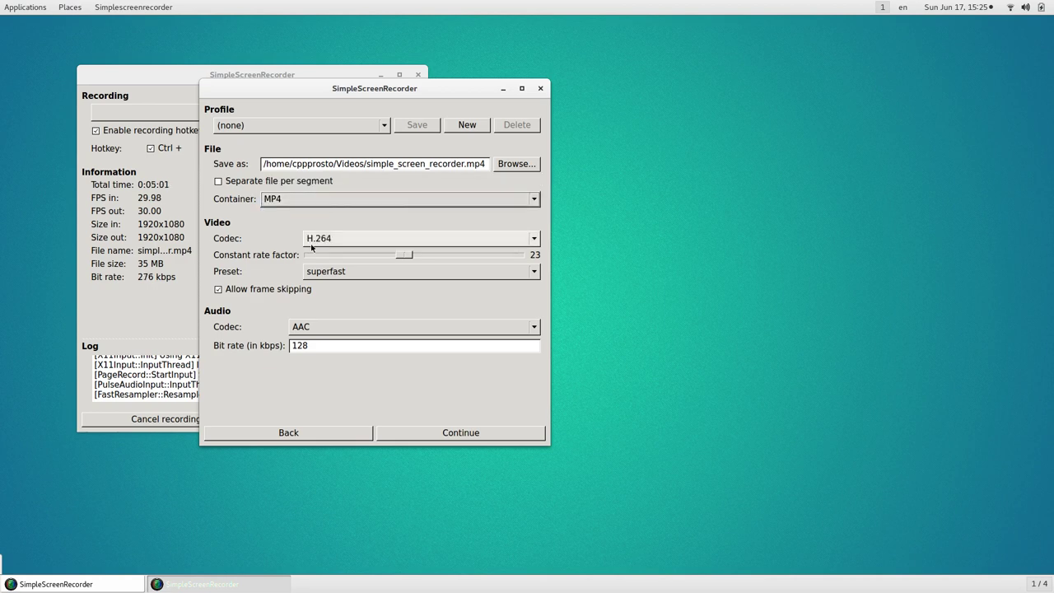
Review the video codec choices with H.264 kept, and decline to overwrite simple_screen_recorder.mp4 when continuing to recording
{"action": "left_click", "coordinate": [325, 239]}
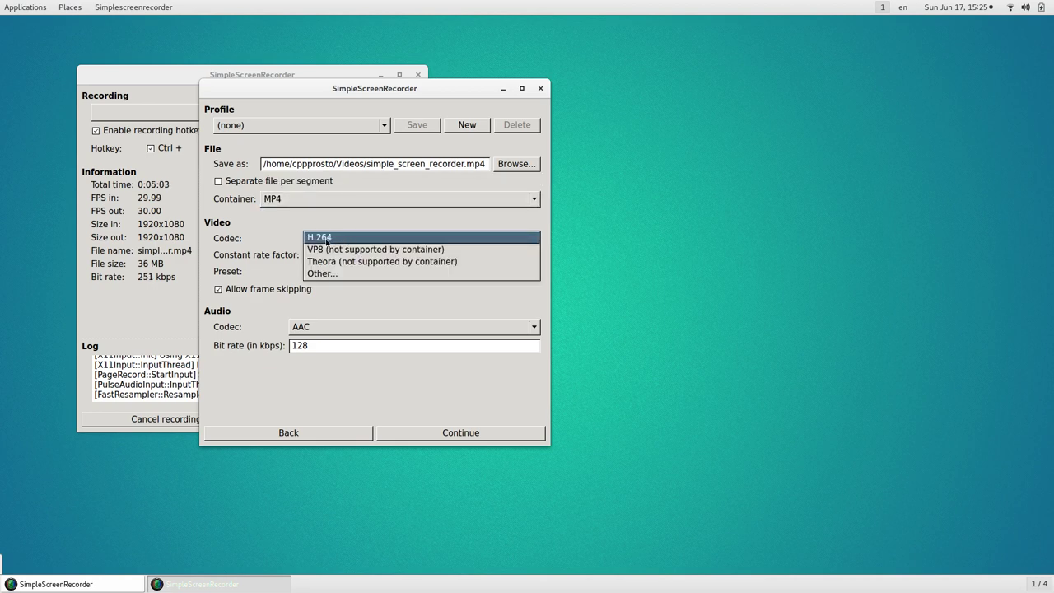
{"action": "left_click", "coordinate": [266, 235]}
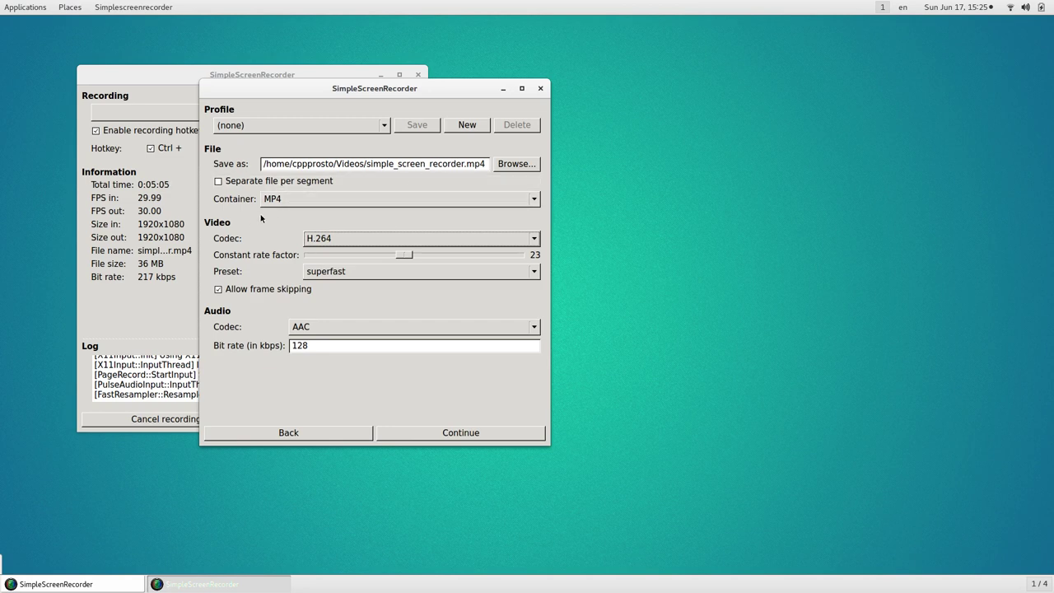
{"action": "left_click", "coordinate": [327, 239]}
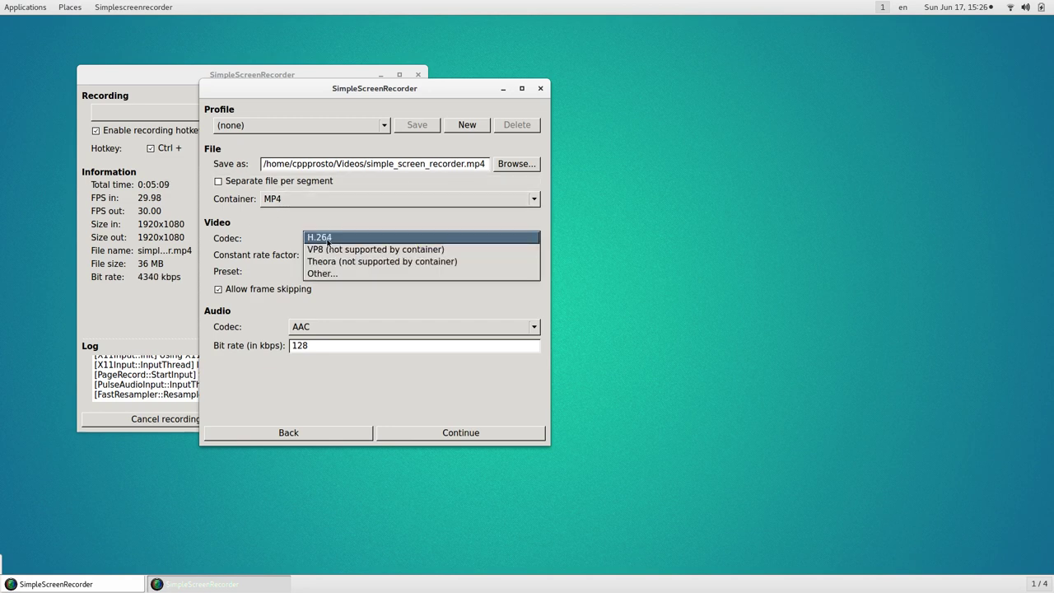
{"action": "left_click", "coordinate": [327, 239]}
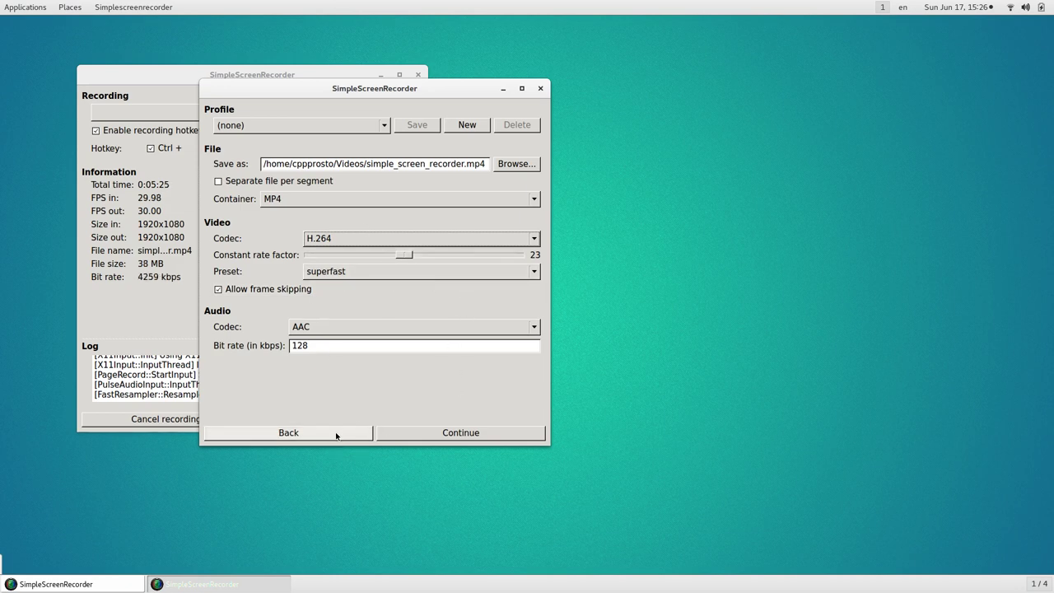
{"action": "left_click", "coordinate": [423, 432]}
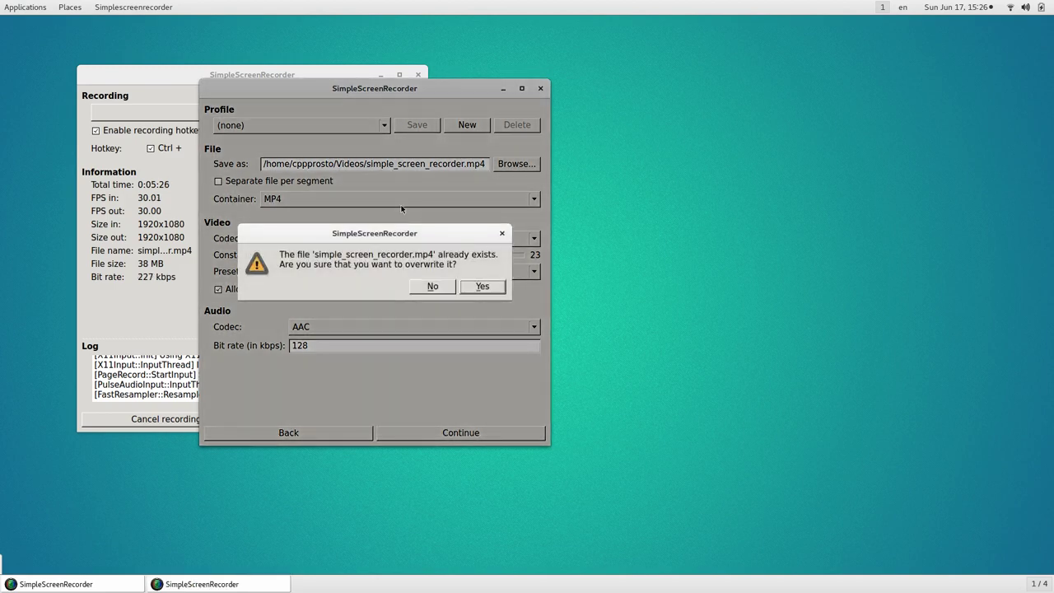
{"action": "left_click", "coordinate": [432, 286]}
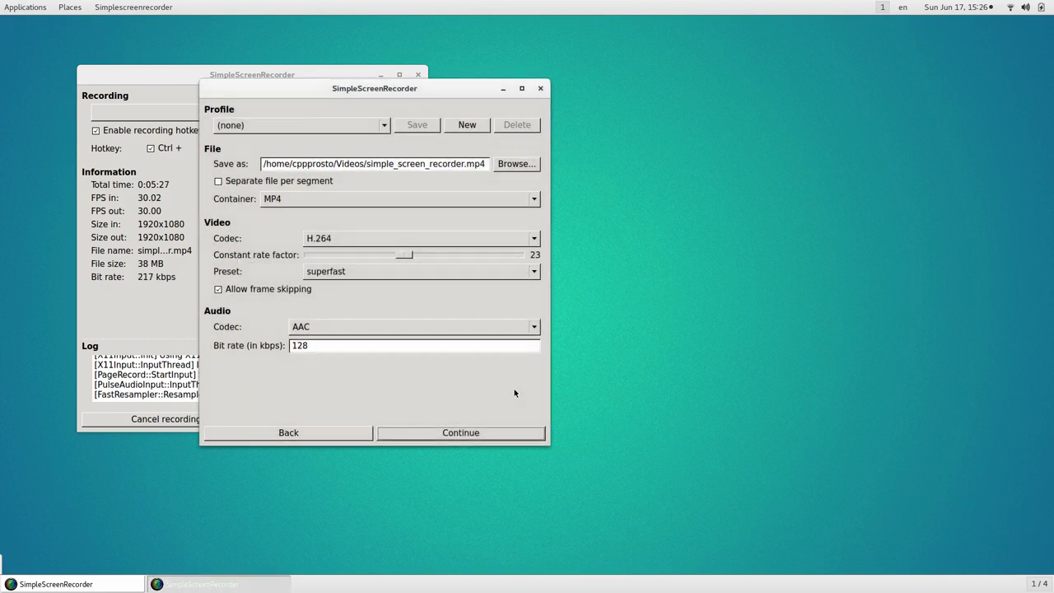
Move the setup window clear of the running recording window and make the recording window active
{"action": "left_click", "coordinate": [181, 71]}
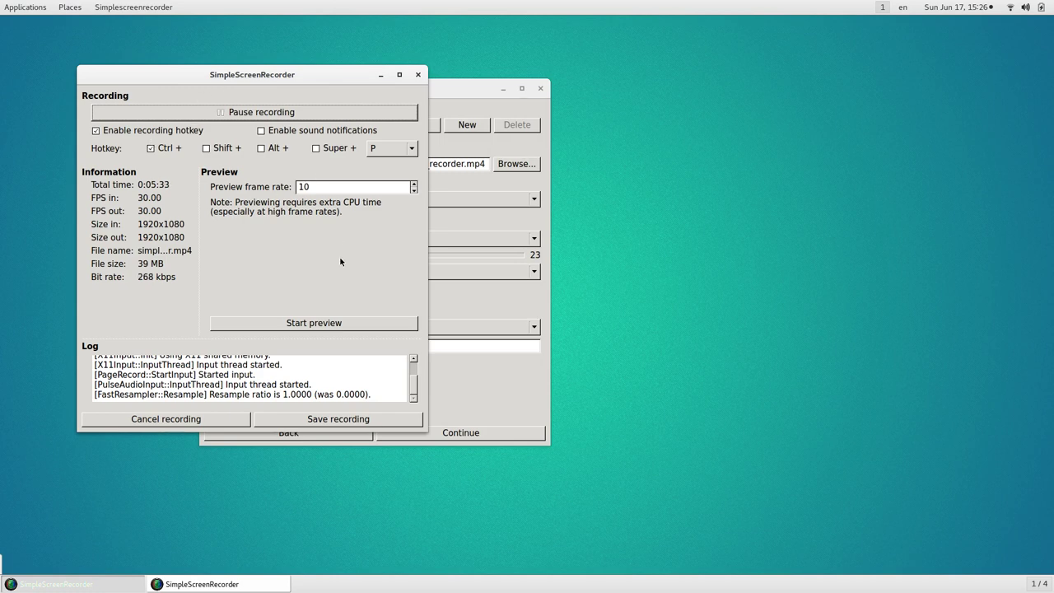
{"action": "left_click_drag", "start_coordinate": [468, 99], "coordinate": [772, 61]}
{"action": "left_click", "coordinate": [339, 84]}
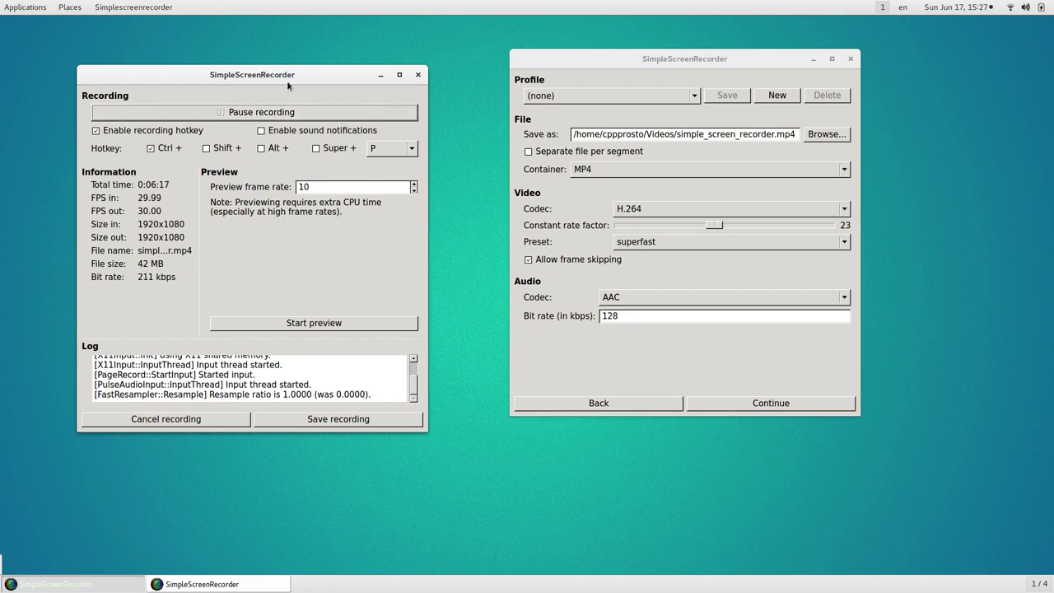
Review the recording hotkey's key choices, keeping P, and shift the recording and setup windows slightly
{"action": "left_click", "coordinate": [395, 152]}
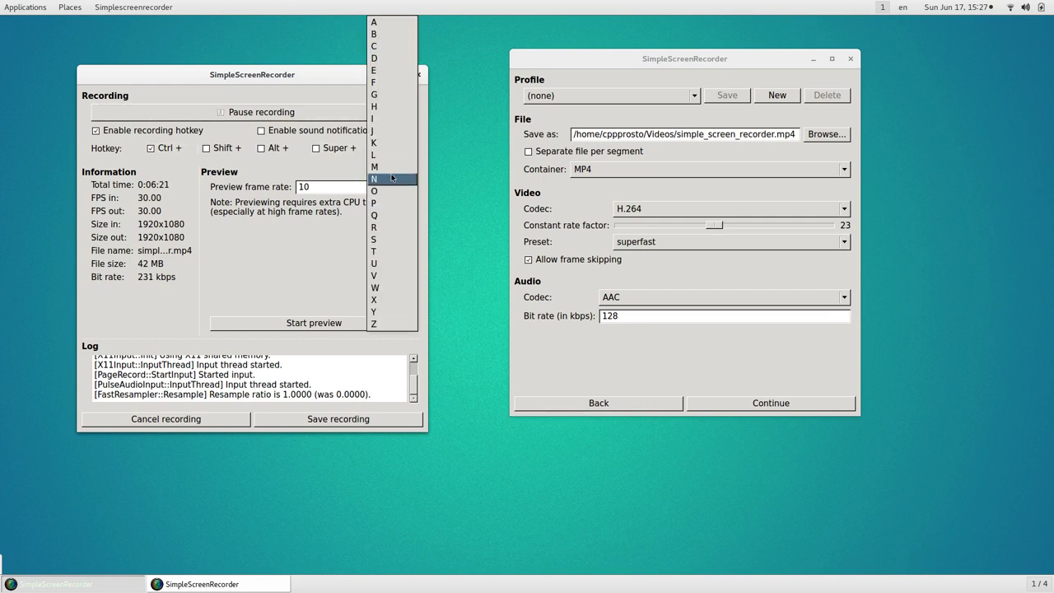
{"action": "left_click", "coordinate": [391, 203]}
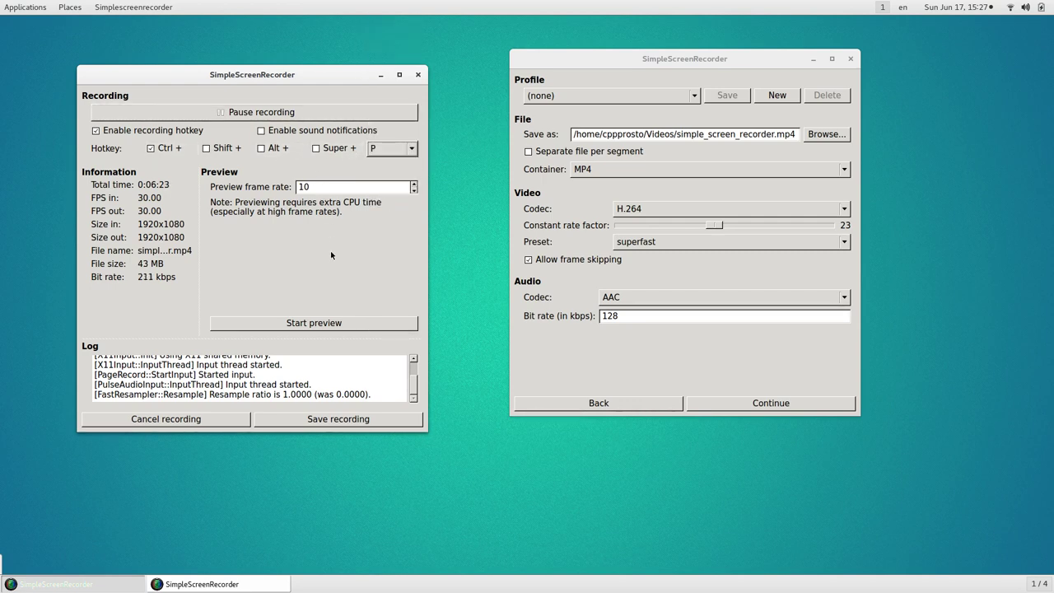
{"action": "left_click_drag", "start_coordinate": [240, 74], "coordinate": [260, 74]}
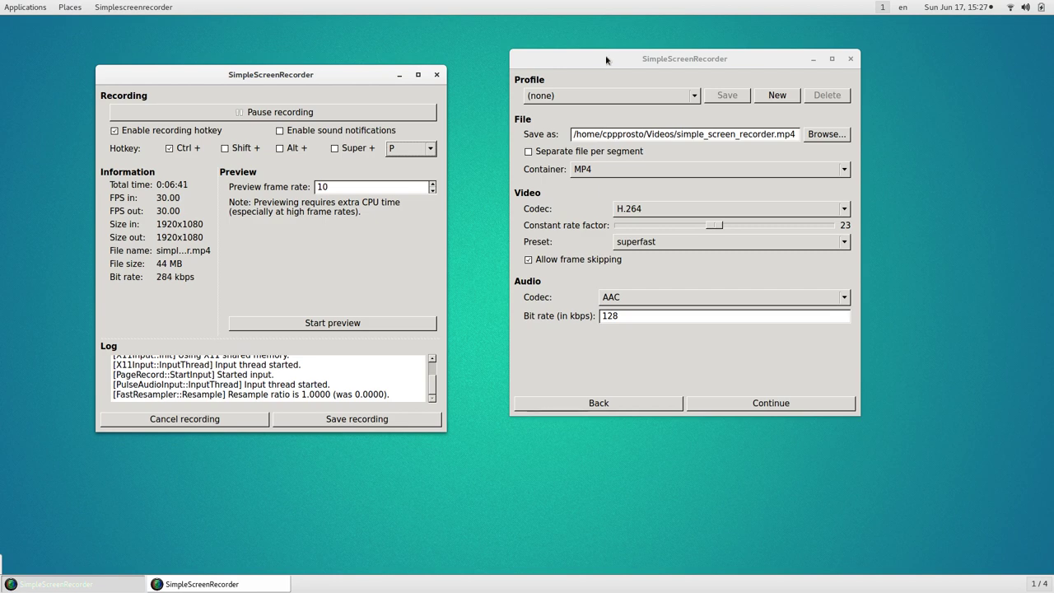
{"action": "left_click_drag", "start_coordinate": [605, 54], "coordinate": [681, 100]}
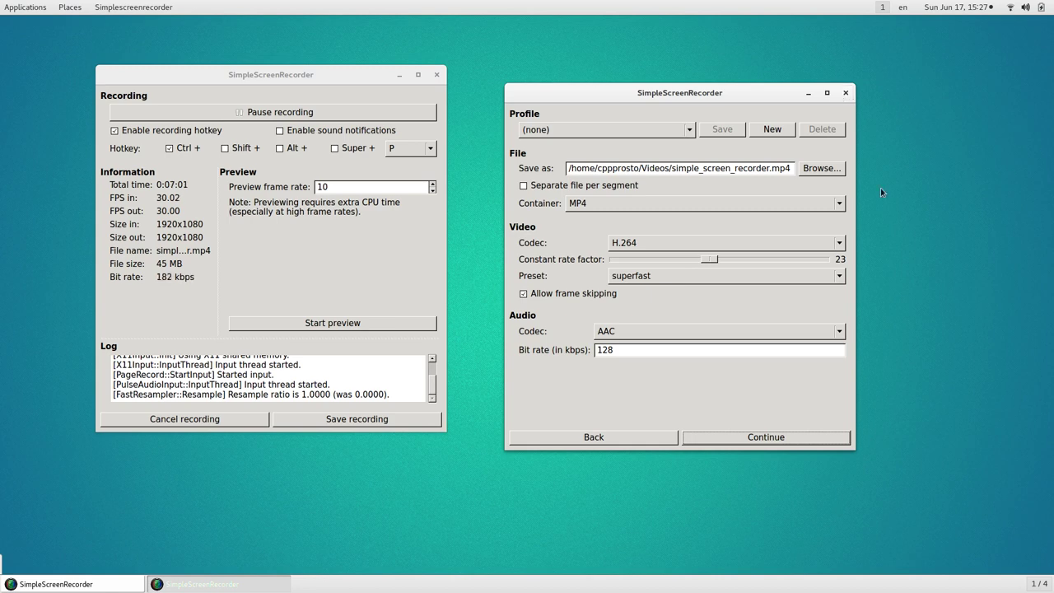
Close the setup window and move the running recording window toward the middle of the desktop
{"action": "left_click", "coordinate": [228, 76]}
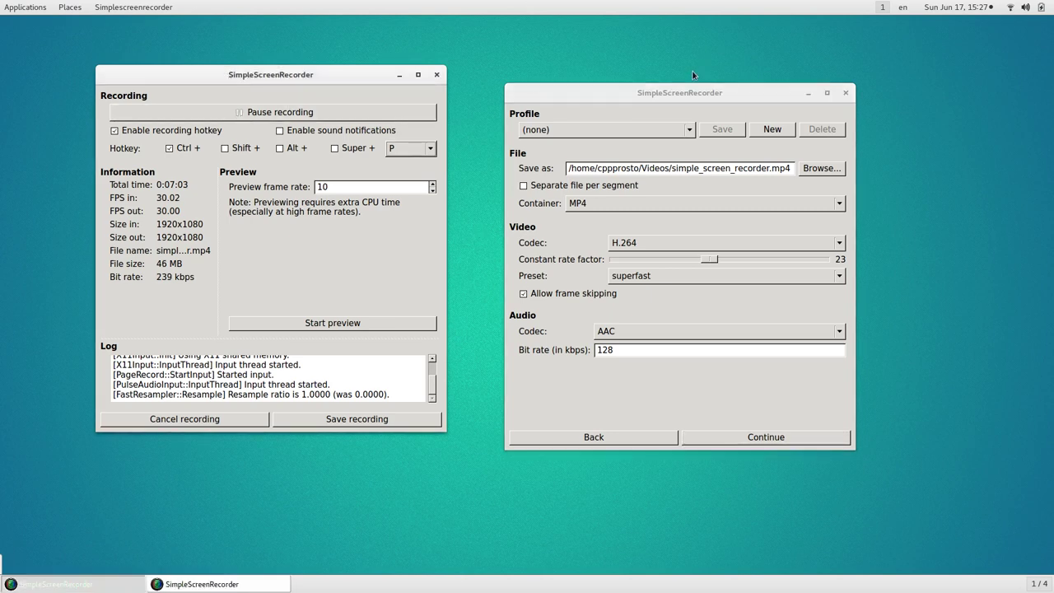
{"action": "left_click", "coordinate": [847, 93]}
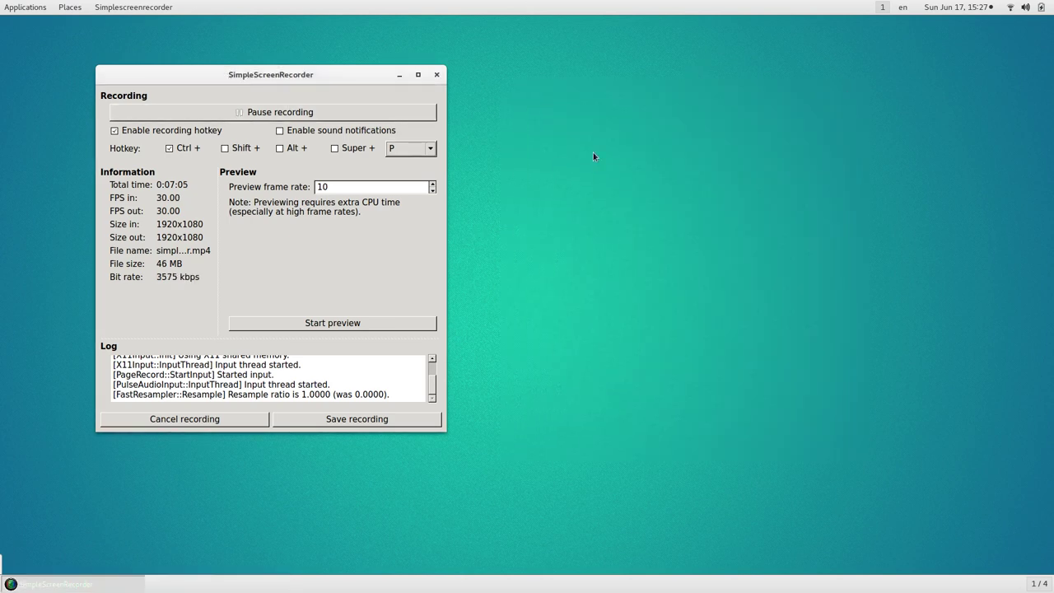
{"action": "left_click_drag", "start_coordinate": [318, 78], "coordinate": [441, 100]}
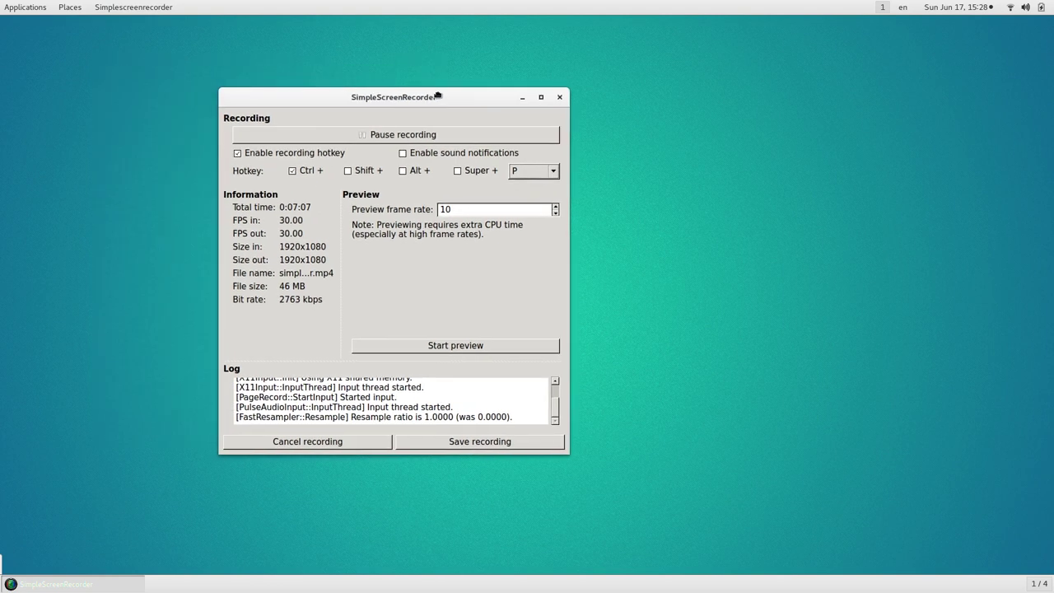